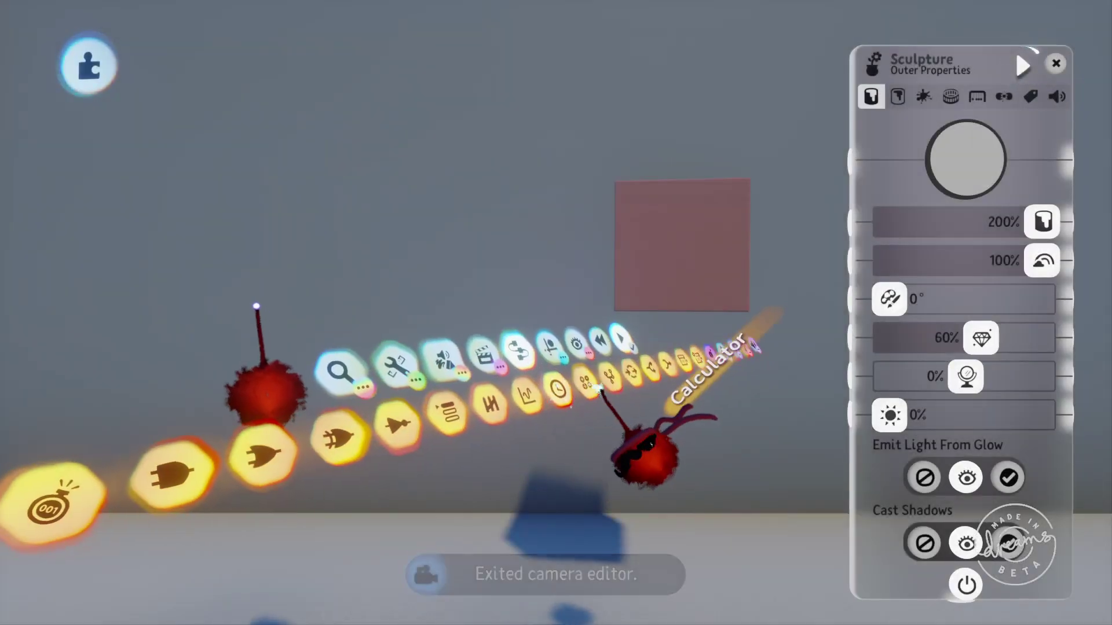
Place a Splitter in front of the red panel and a Controller Sensor beside it
{"action": "left_click", "coordinate": [640, 372]}
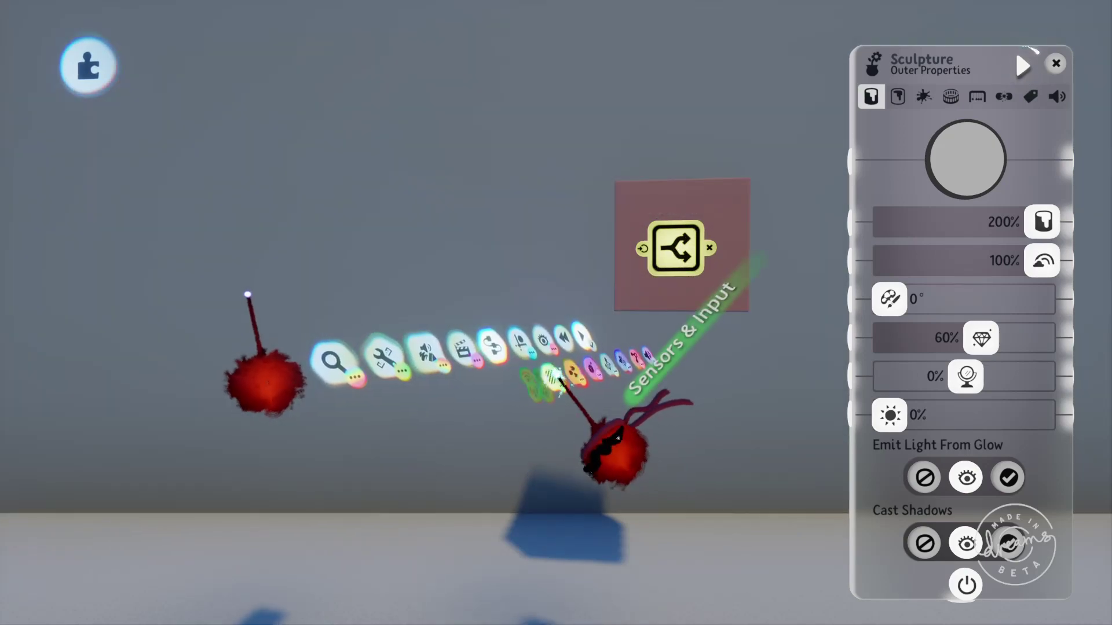
{"action": "left_click", "coordinate": [529, 377]}
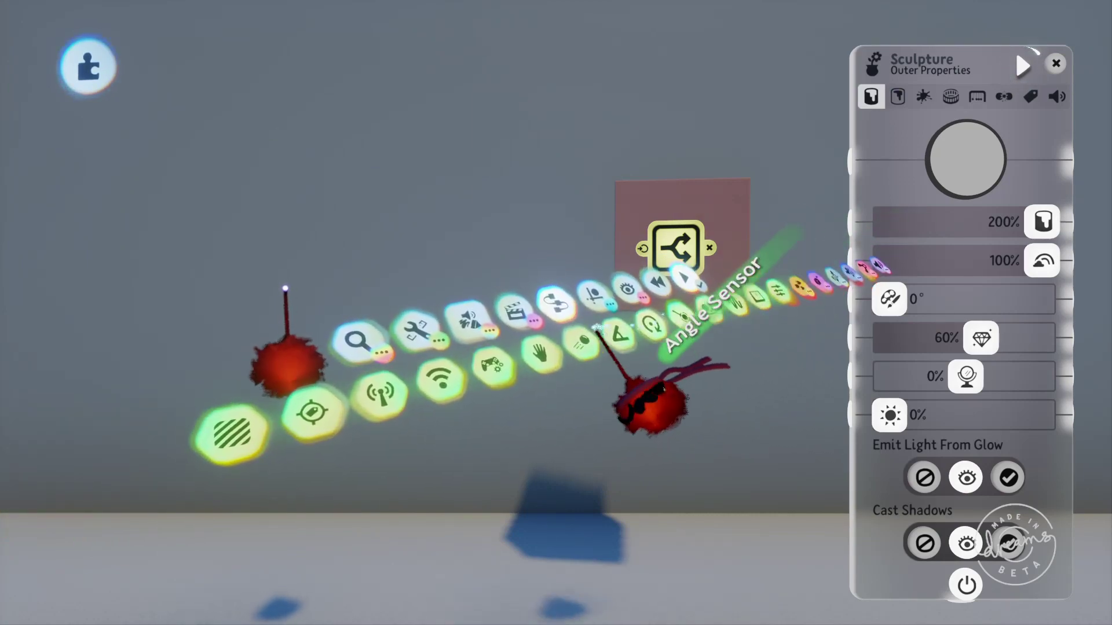
{"action": "left_click", "coordinate": [491, 363]}
{"action": "left_click", "coordinate": [517, 314]}
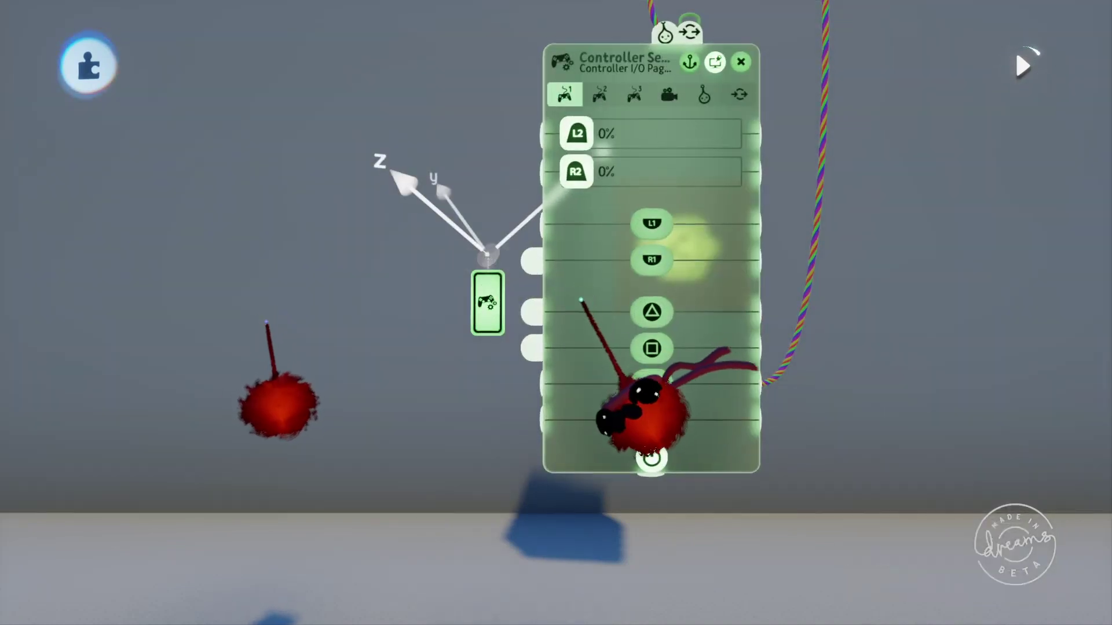
Examine the Controller Sensor's possession settings and its collapsed output ports
{"action": "left_click_drag", "start_coordinate": [581, 299], "coordinate": [535, 347]}
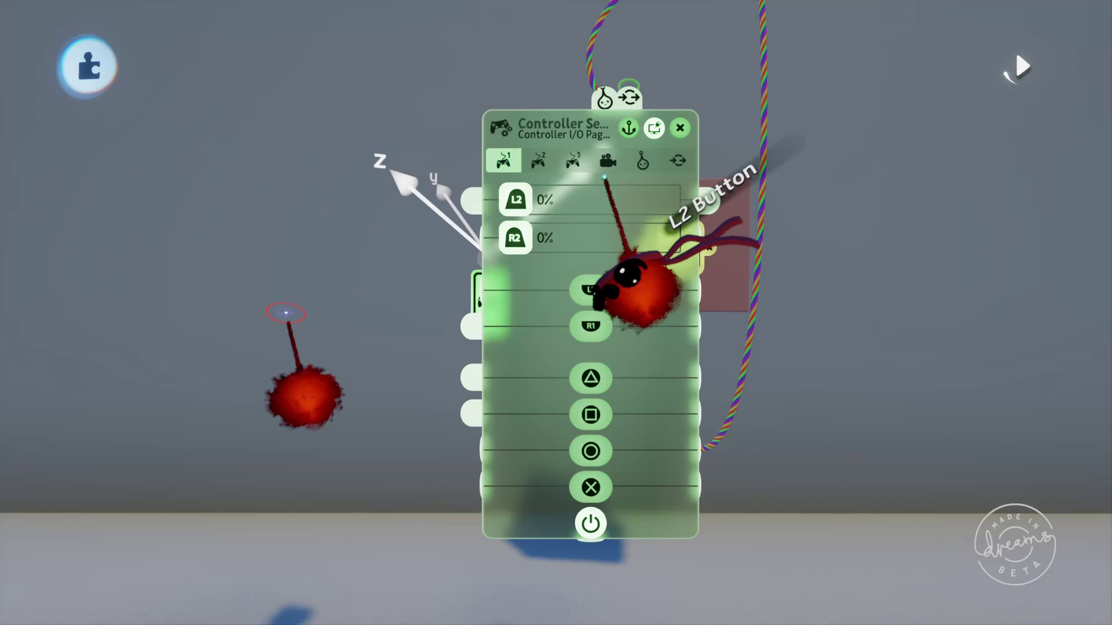
{"action": "left_click", "coordinate": [643, 161]}
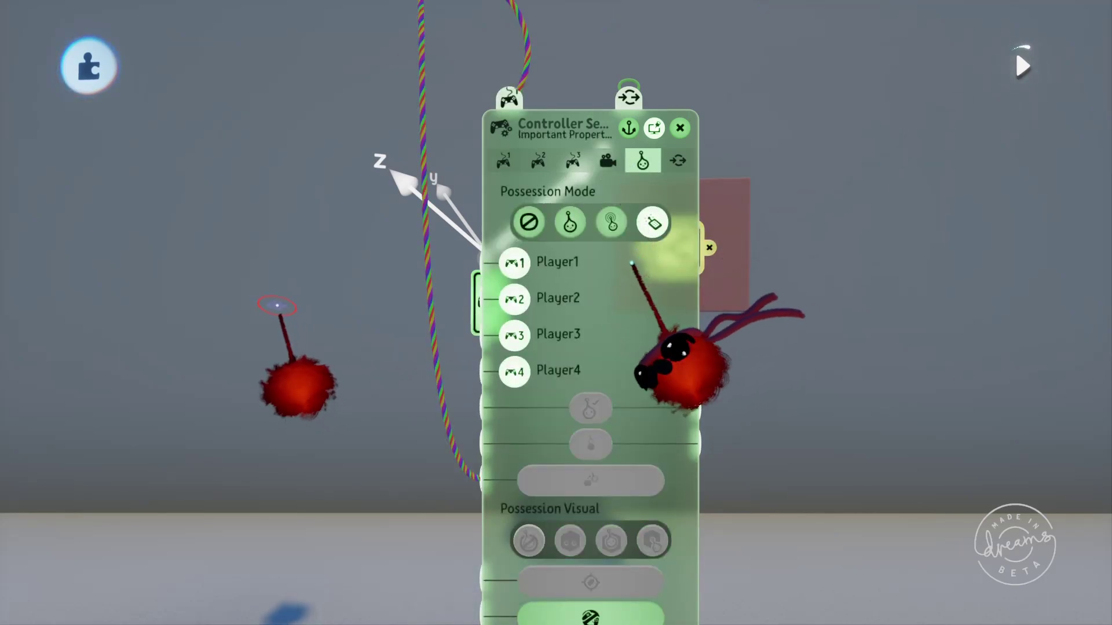
{"action": "key", "text": "Escape"}
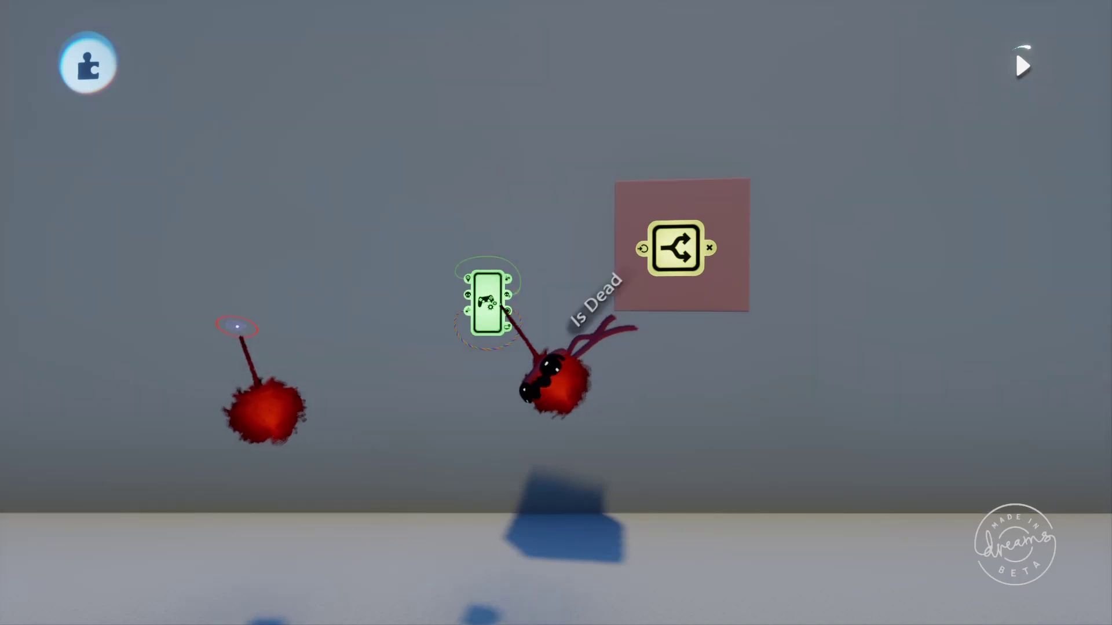
{"action": "left_click_drag", "start_coordinate": [522, 326], "coordinate": [514, 281]}
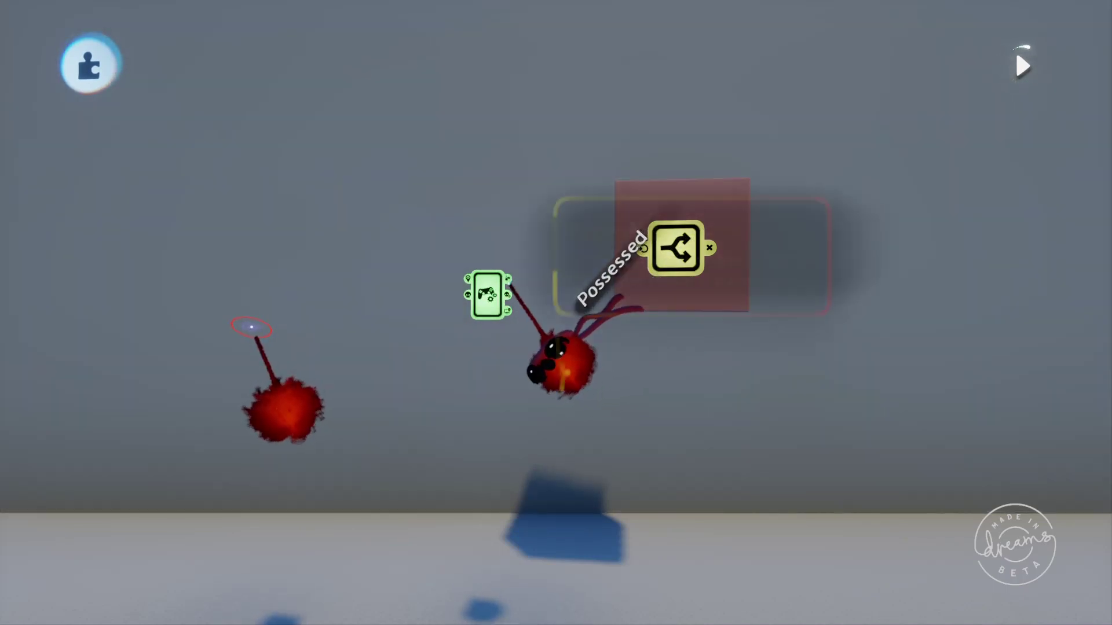
Wire the Controller Sensor's Left Stick Local output to the Splitter input
{"action": "left_click", "coordinate": [491, 294]}
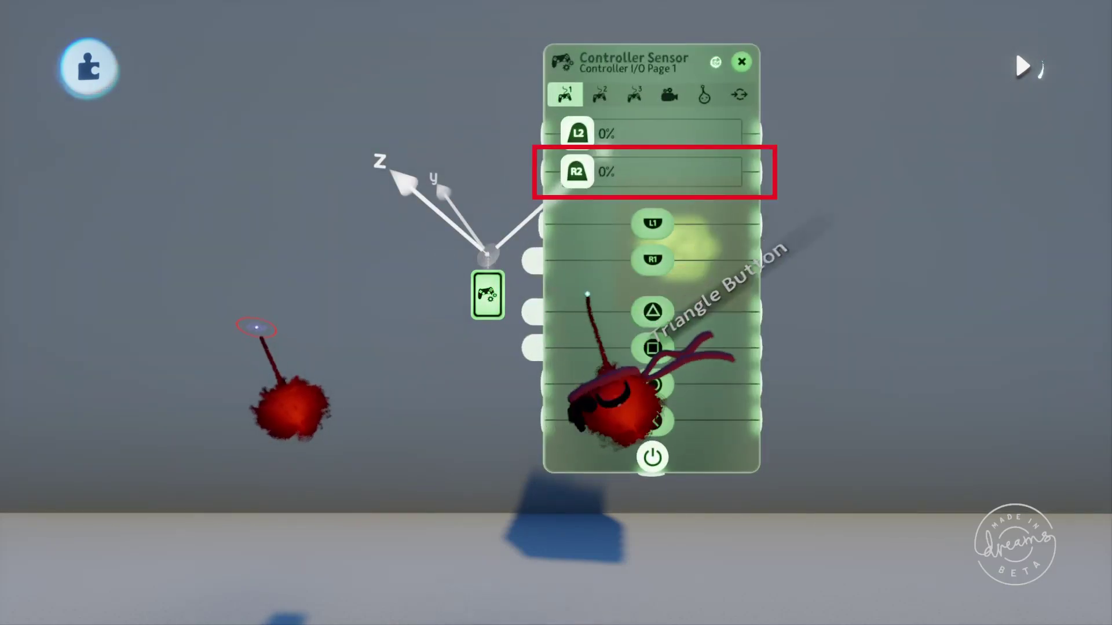
{"action": "left_click_drag", "start_coordinate": [587, 295], "coordinate": [254, 307]}
{"action": "key", "text": "Escape"}
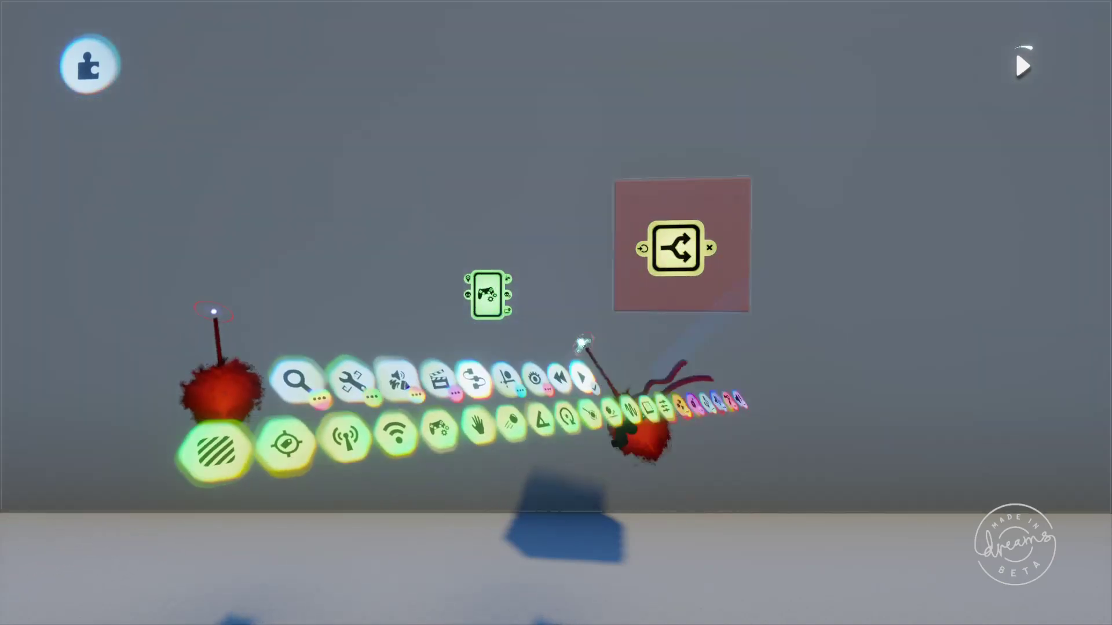
{"action": "key", "text": "Escape"}
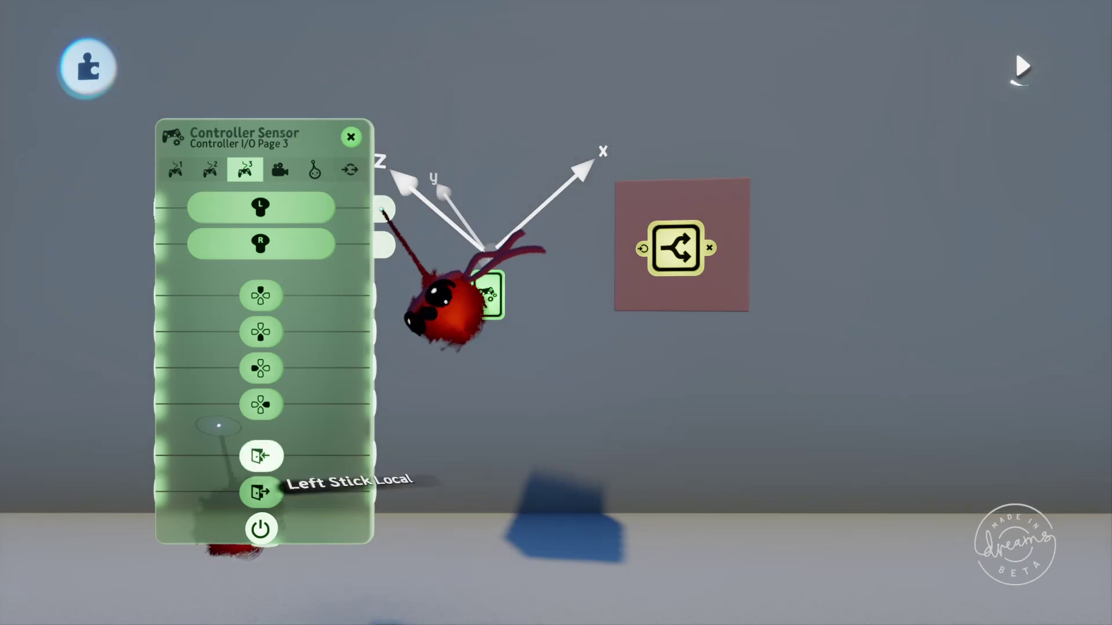
{"action": "left_click_drag", "start_coordinate": [391, 209], "coordinate": [454, 223]}
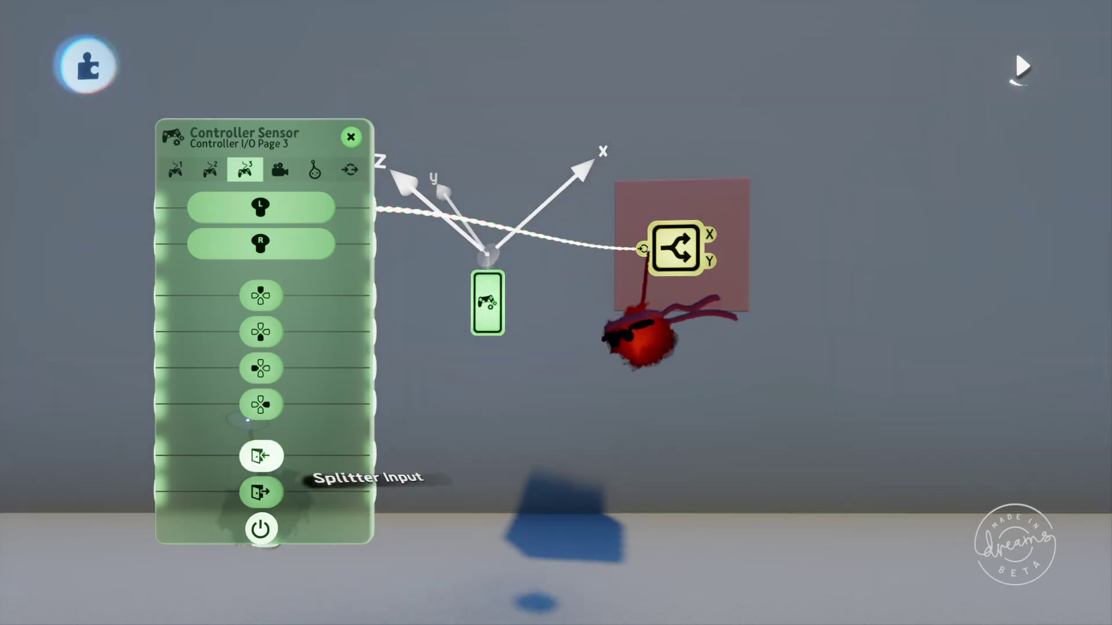
{"action": "left_click", "coordinate": [672, 252]}
Examine the Splitter's X and Y outputs and the Controller Sensor's left stick output
{"action": "left_click", "coordinate": [709, 234]}
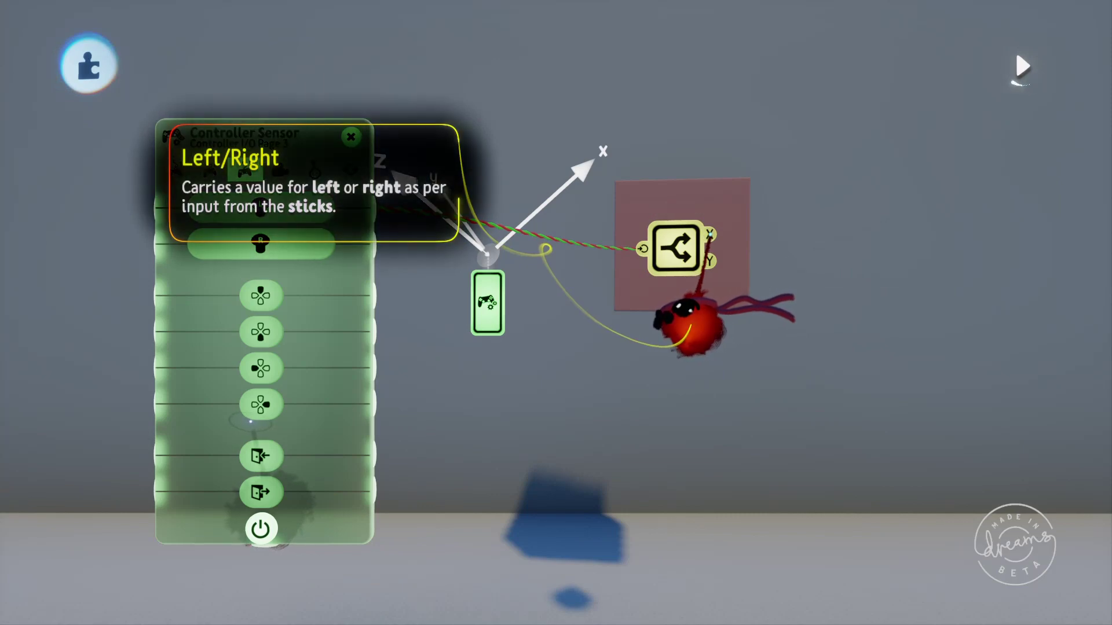
{"action": "left_click", "coordinate": [709, 260]}
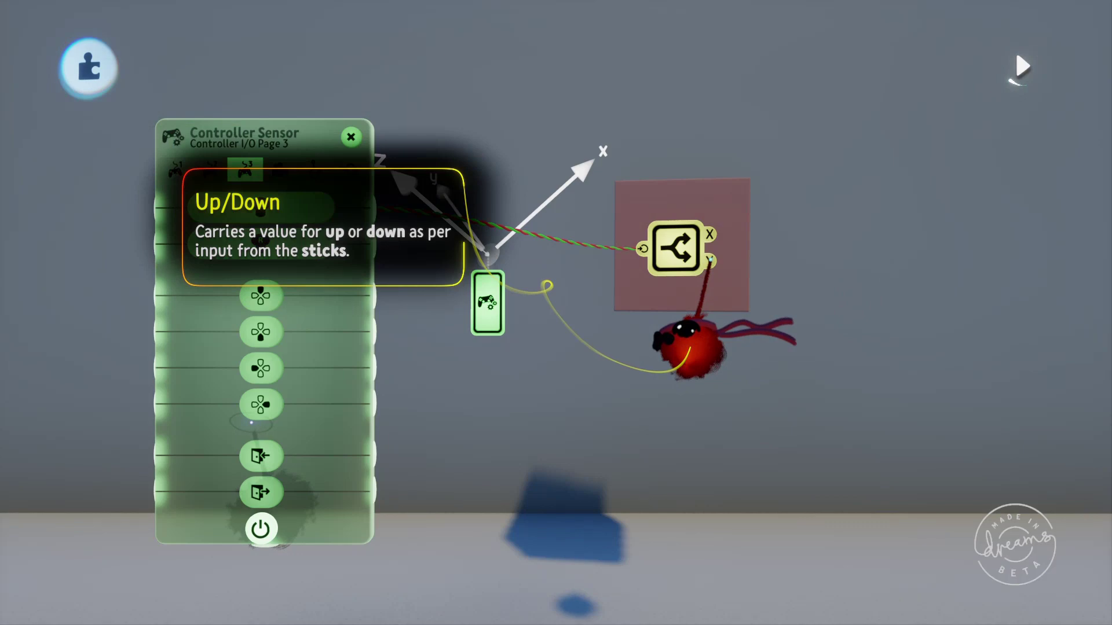
{"action": "key", "text": "Escape"}
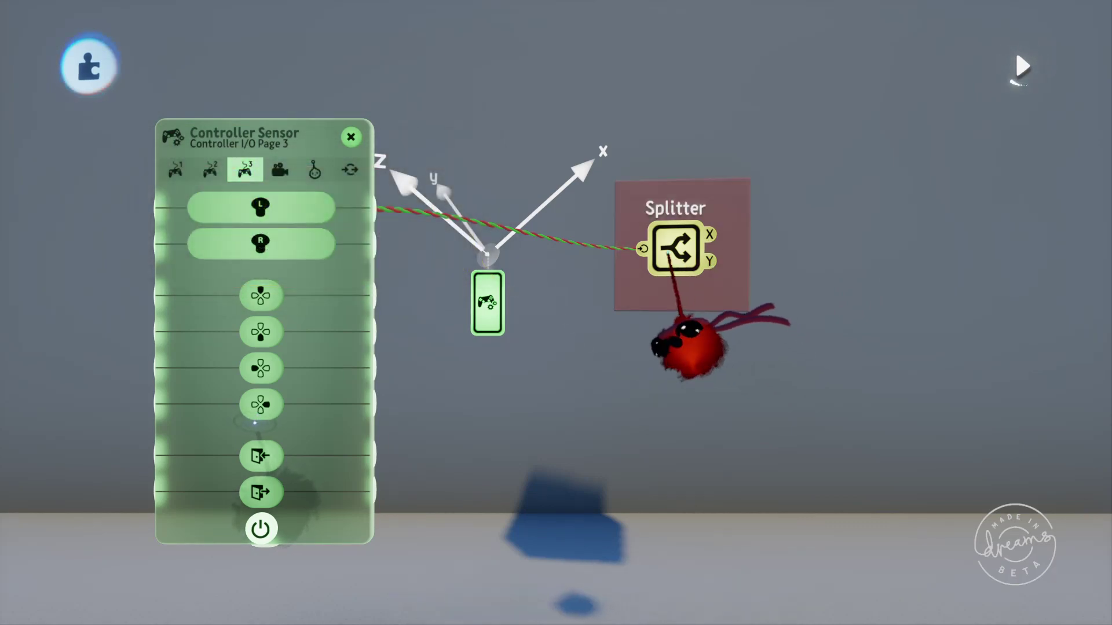
{"action": "left_click", "coordinate": [382, 208]}
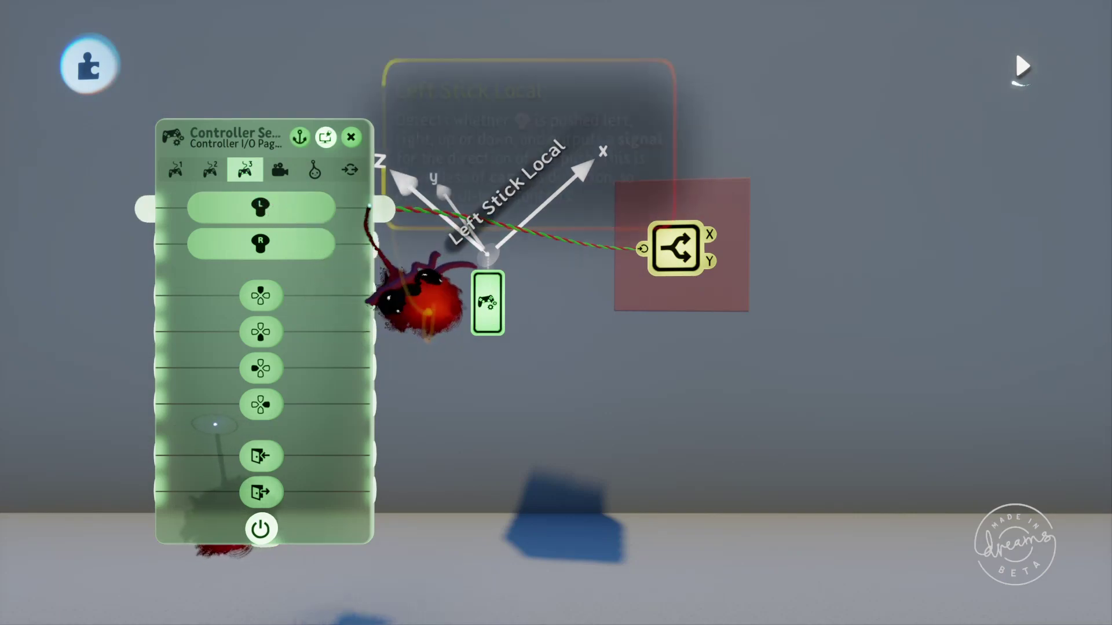
{"action": "left_click", "coordinate": [708, 262]}
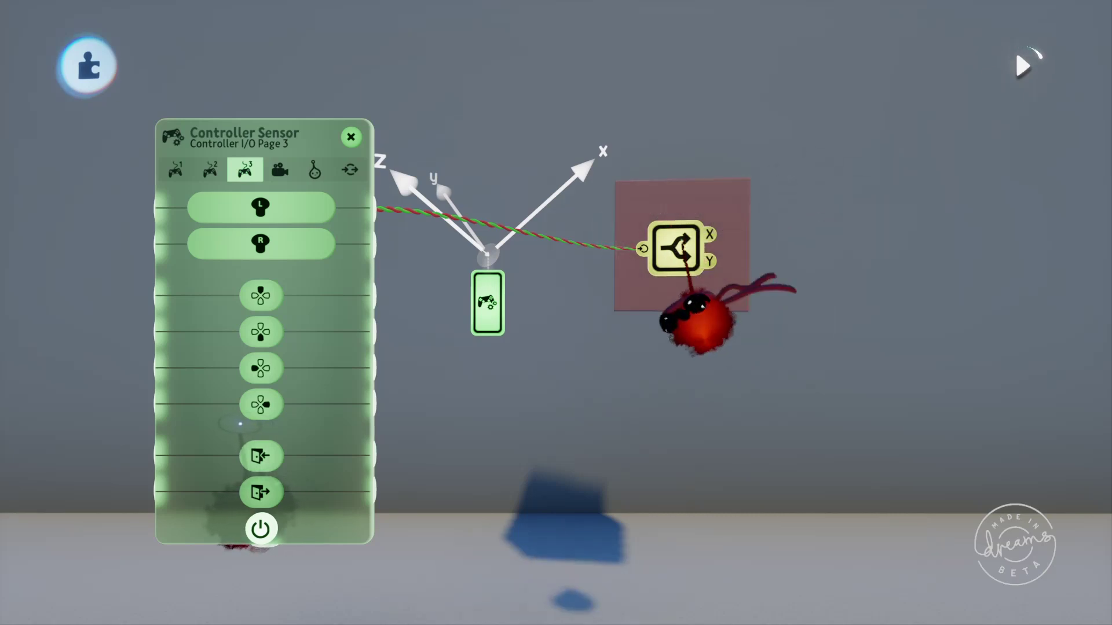
Connect the Splitter's X output to a second Splitter for plus and minus outputs, and delete that second Splitter
{"action": "left_click_drag", "start_coordinate": [675, 252], "coordinate": [841, 242]}
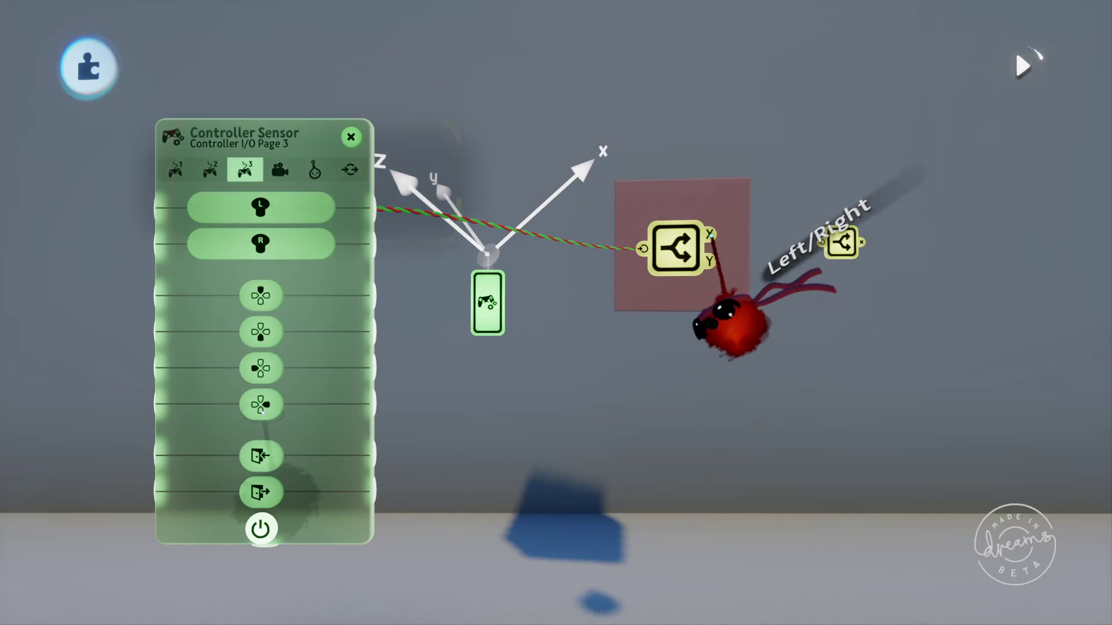
{"action": "left_click_drag", "start_coordinate": [709, 234], "coordinate": [809, 246]}
{"action": "left_click", "coordinate": [821, 243]}
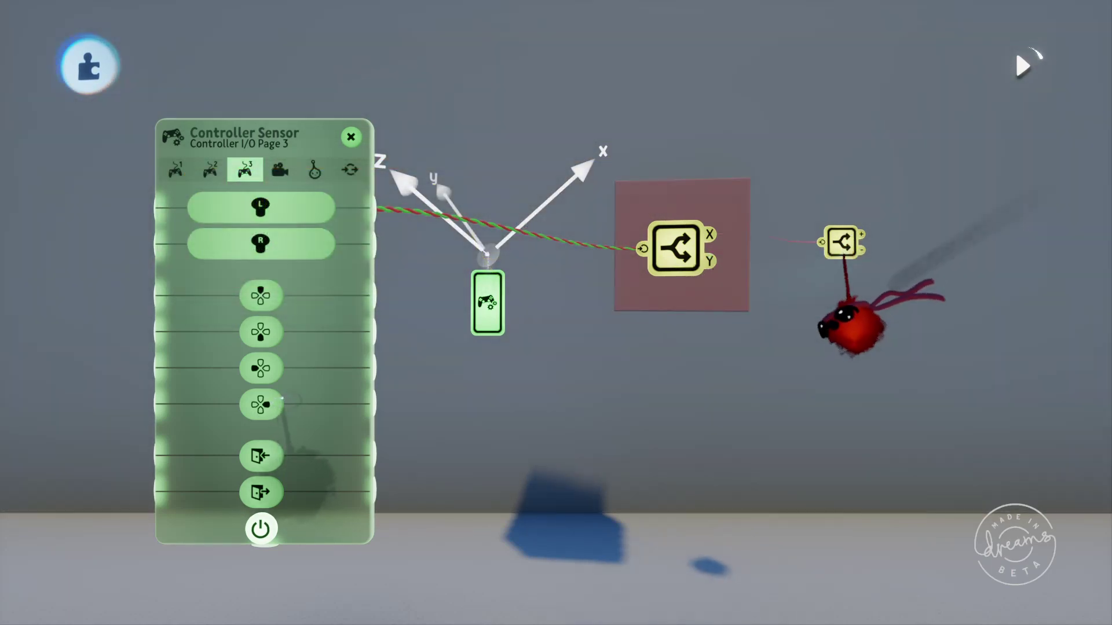
{"action": "left_click_drag", "start_coordinate": [848, 319], "coordinate": [741, 307]}
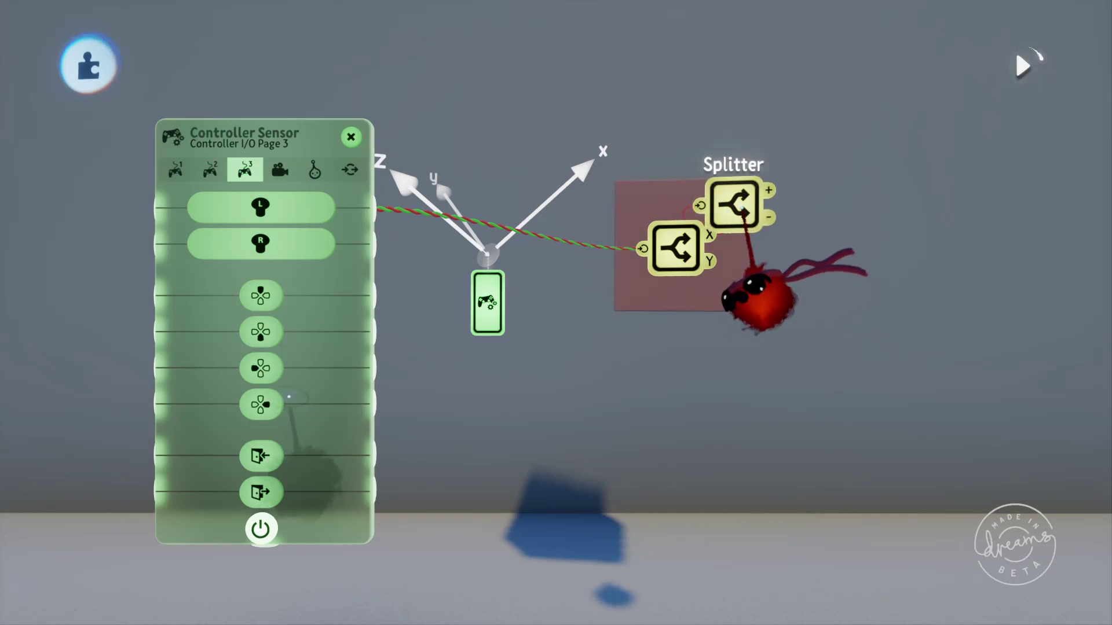
{"action": "key", "text": "Delete"}
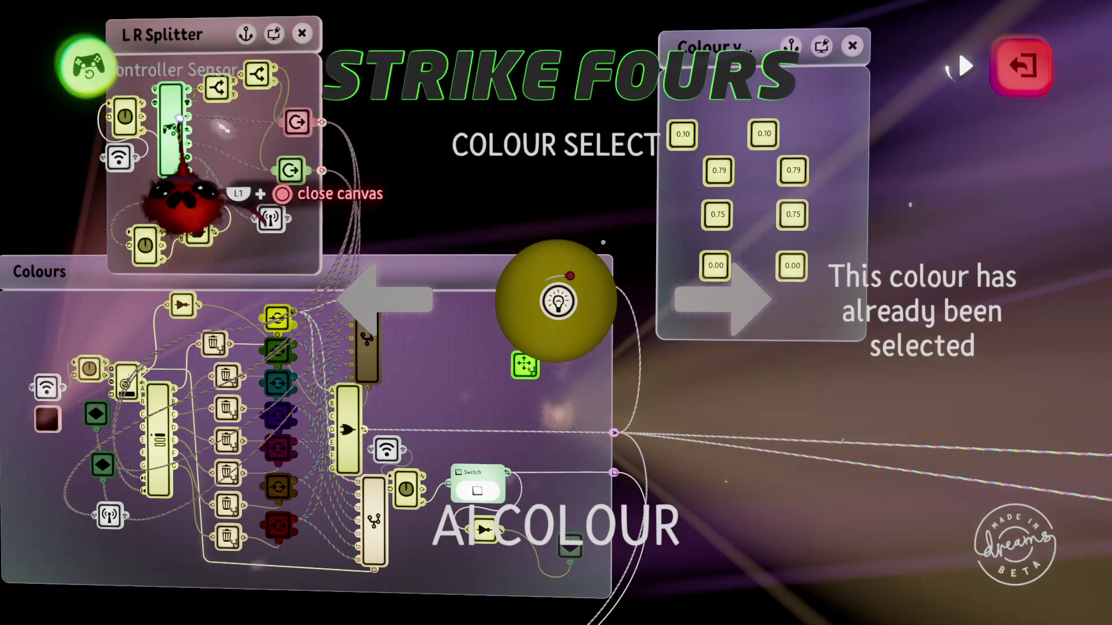
Examine the third input/output page of the Controller Sensor in the L R Splitter chip of the Strike Fours scene
{"action": "left_click", "coordinate": [163, 140]}
{"action": "left_click", "coordinate": [164, 140]}
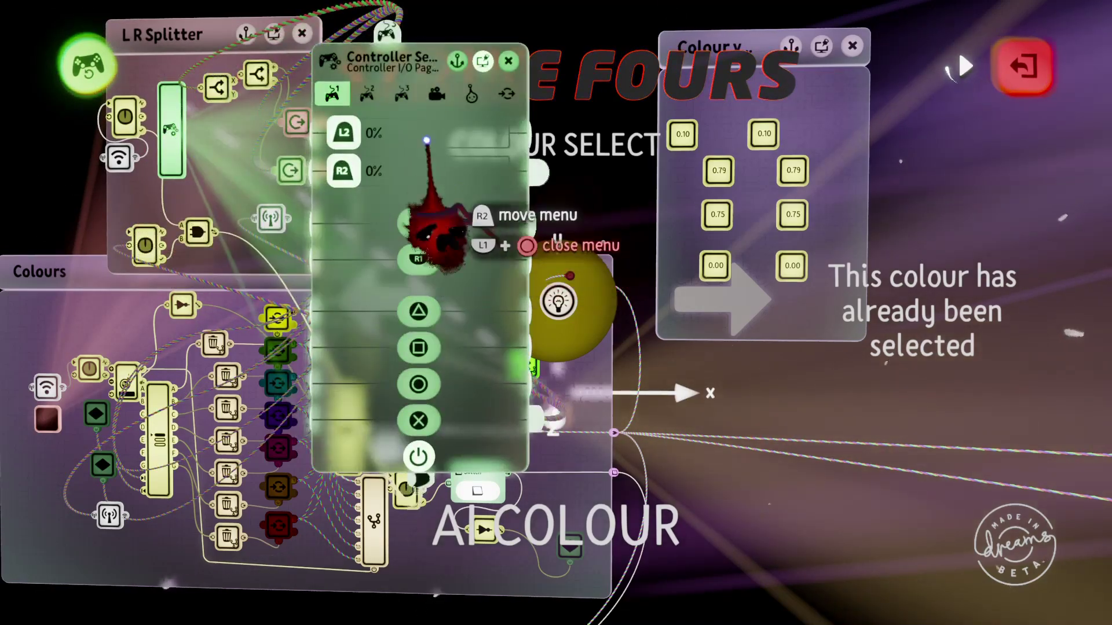
{"action": "left_click", "coordinate": [401, 97]}
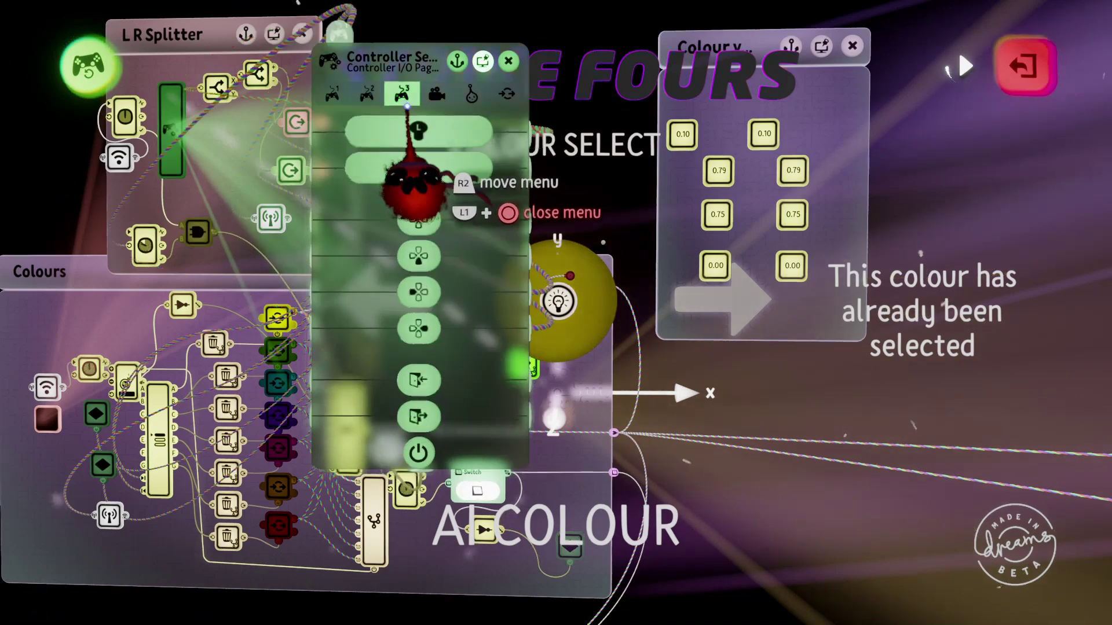
{"action": "left_click_drag", "start_coordinate": [480, 181], "coordinate": [63, 269]}
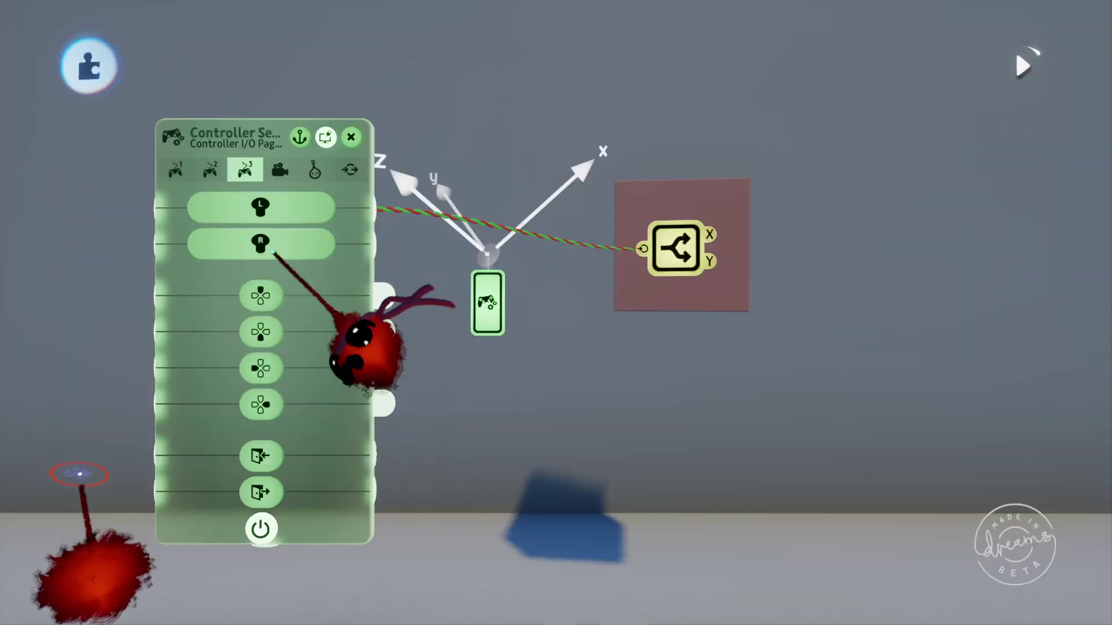
Review the Controller Sensor's other input/output pages and delete the sensor from the Splitter demo scene
{"action": "left_click", "coordinate": [209, 170]}
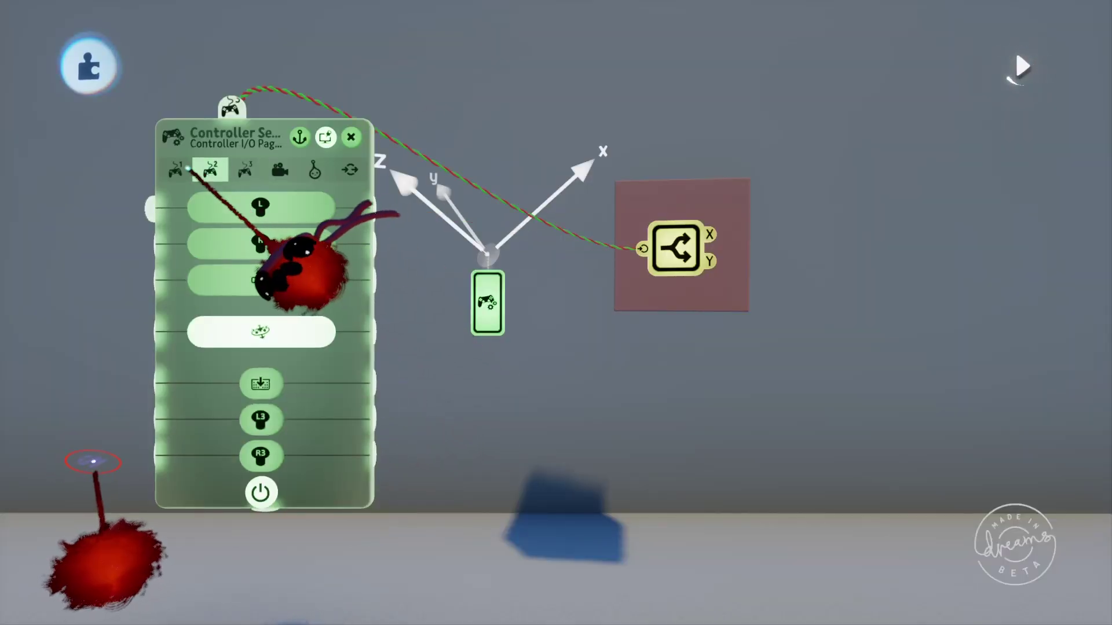
{"action": "left_click", "coordinate": [175, 170]}
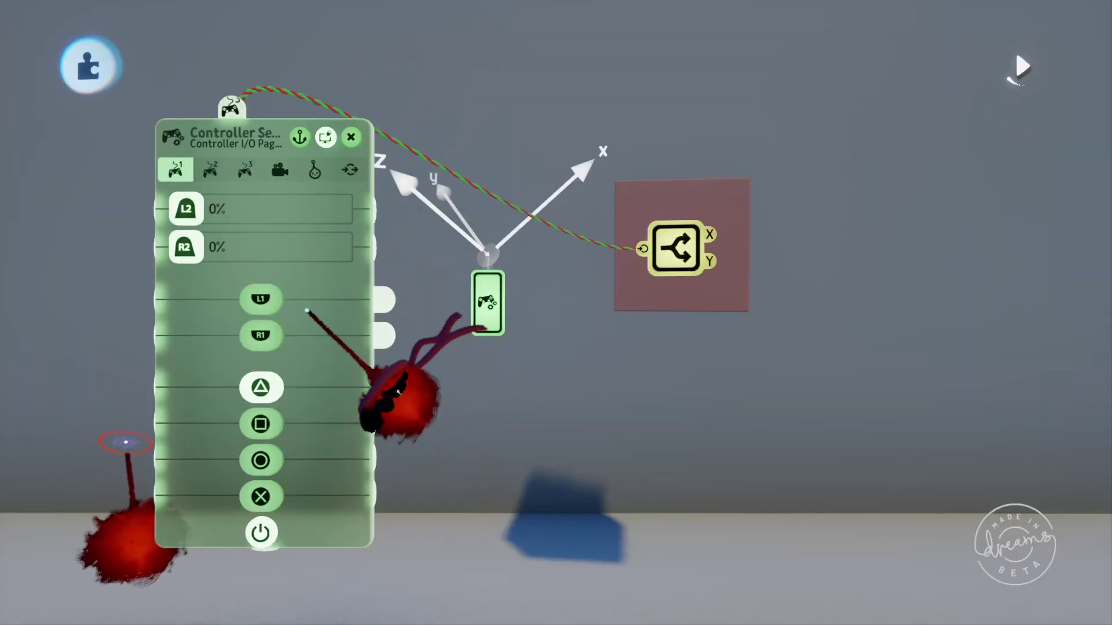
{"action": "key", "text": "Escape"}
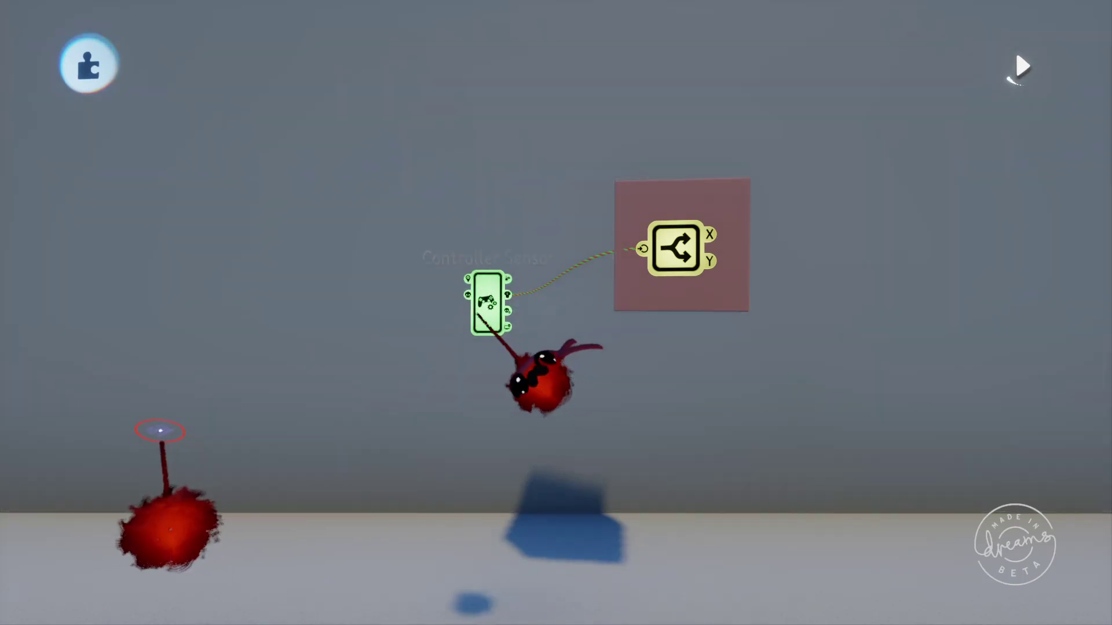
{"action": "key", "text": "Delete"}
Wire the colour output from the sculpture's outer properties to the Splitter input
{"action": "right_click", "coordinate": [580, 287]}
{"action": "left_click_drag", "start_coordinate": [678, 280], "coordinate": [244, 320]}
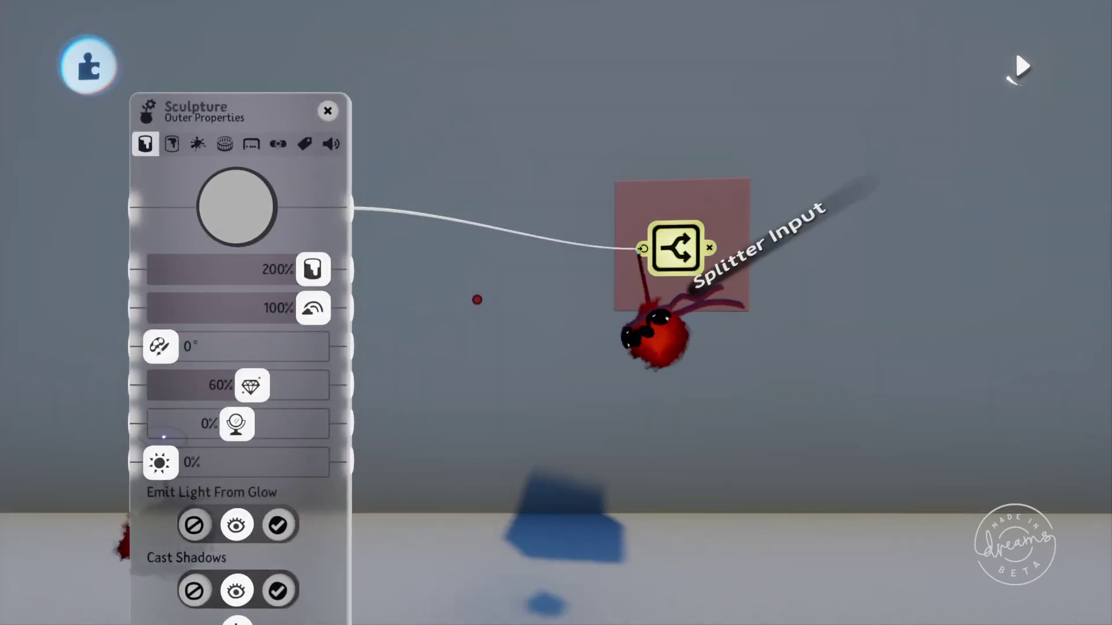
{"action": "left_click", "coordinate": [642, 250]}
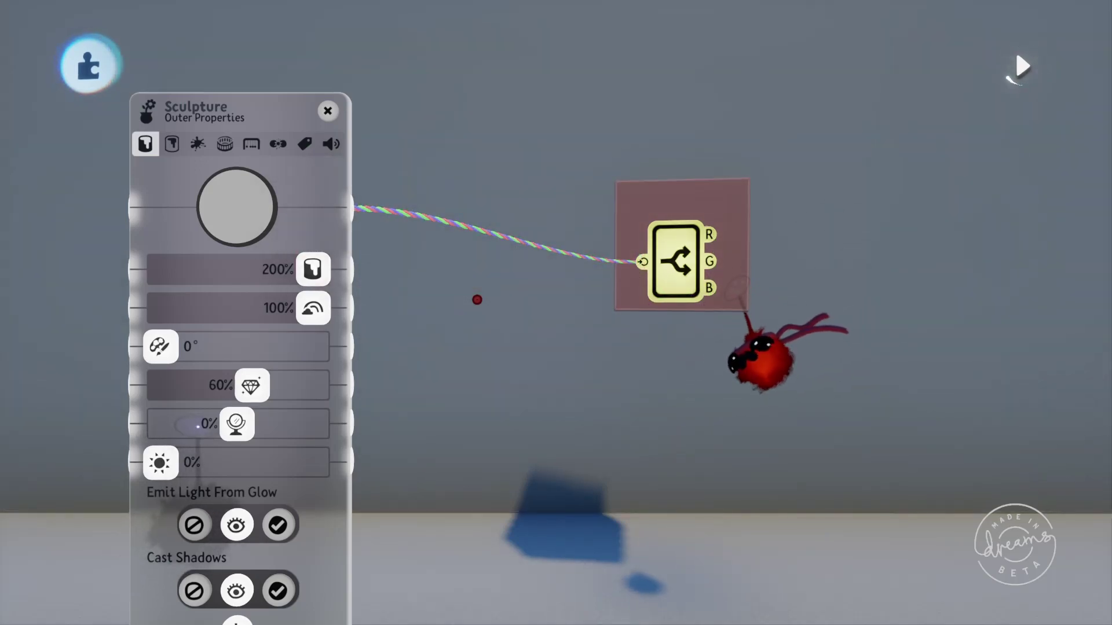
Place three Value Sliders one below another beside the Splitter's R, G and B outputs
{"action": "key", "text": "Tab"}
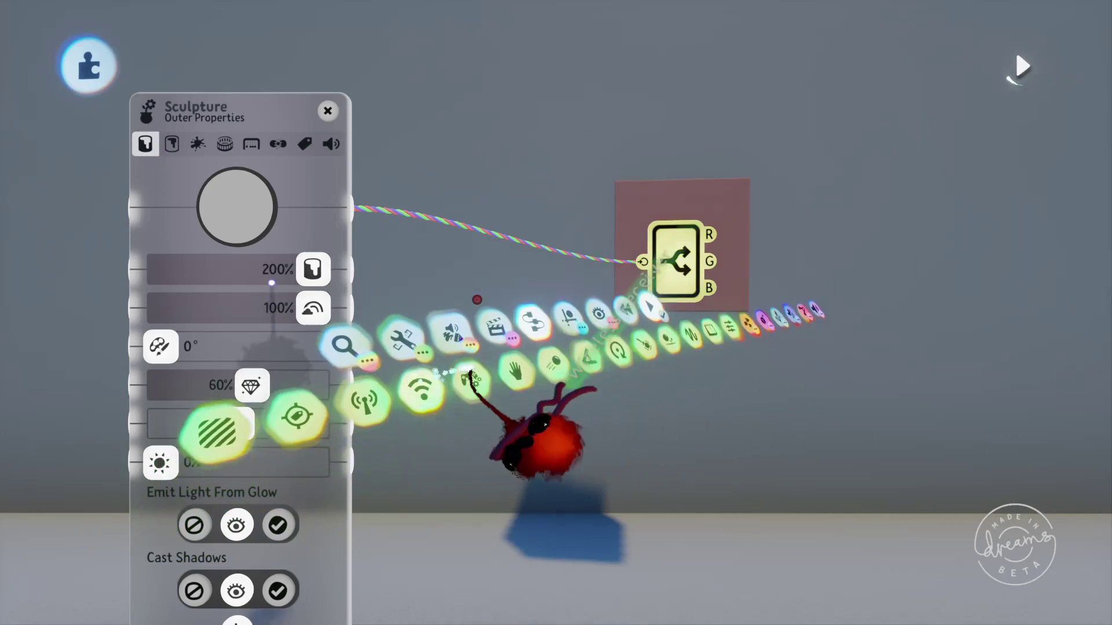
{"action": "left_click", "coordinate": [709, 334]}
{"action": "key", "text": "Escape"}
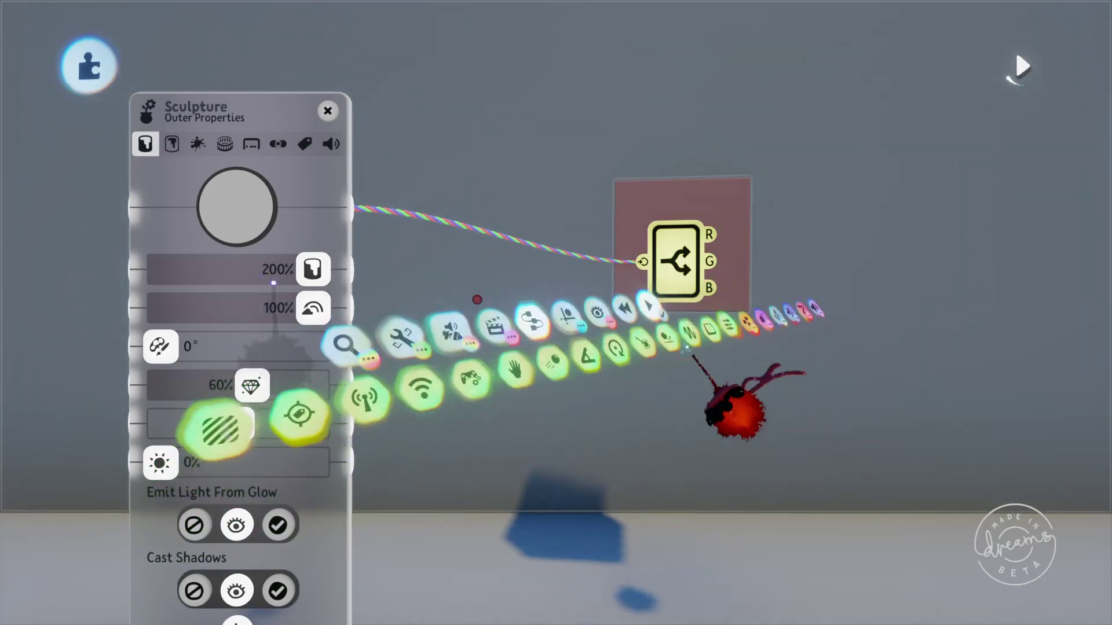
{"action": "left_click", "coordinate": [753, 348]}
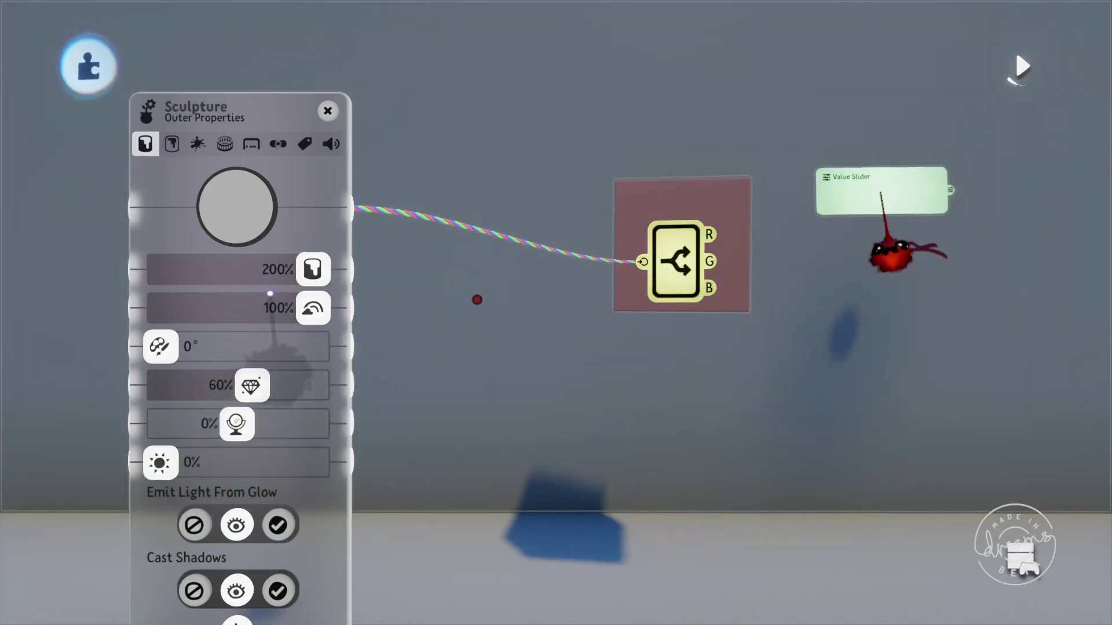
{"action": "left_click", "coordinate": [874, 194]}
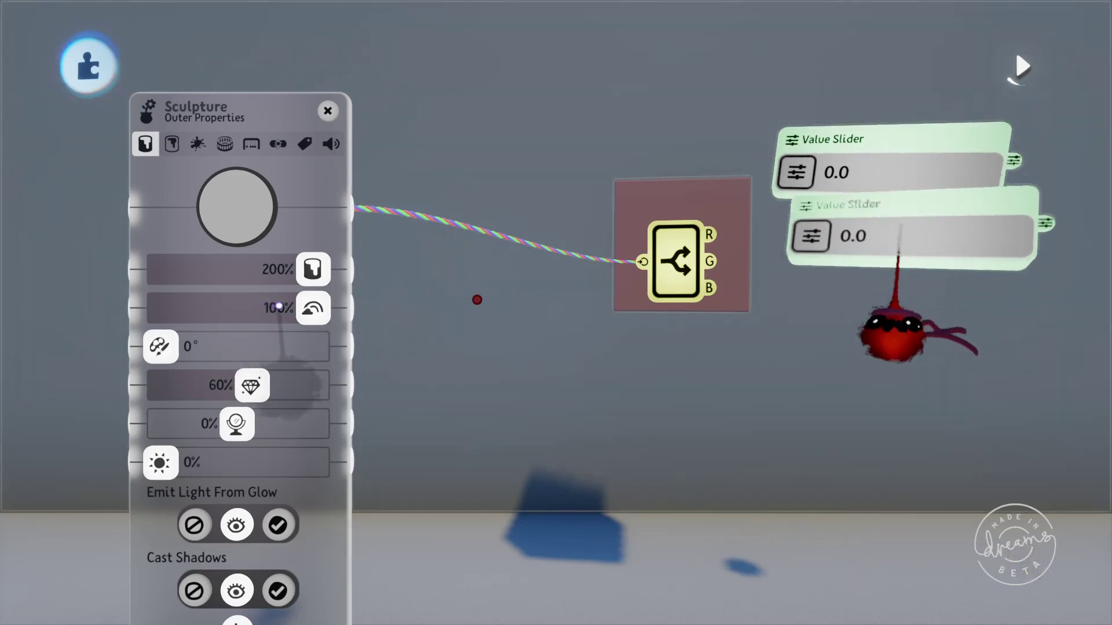
{"action": "left_click", "coordinate": [860, 377]}
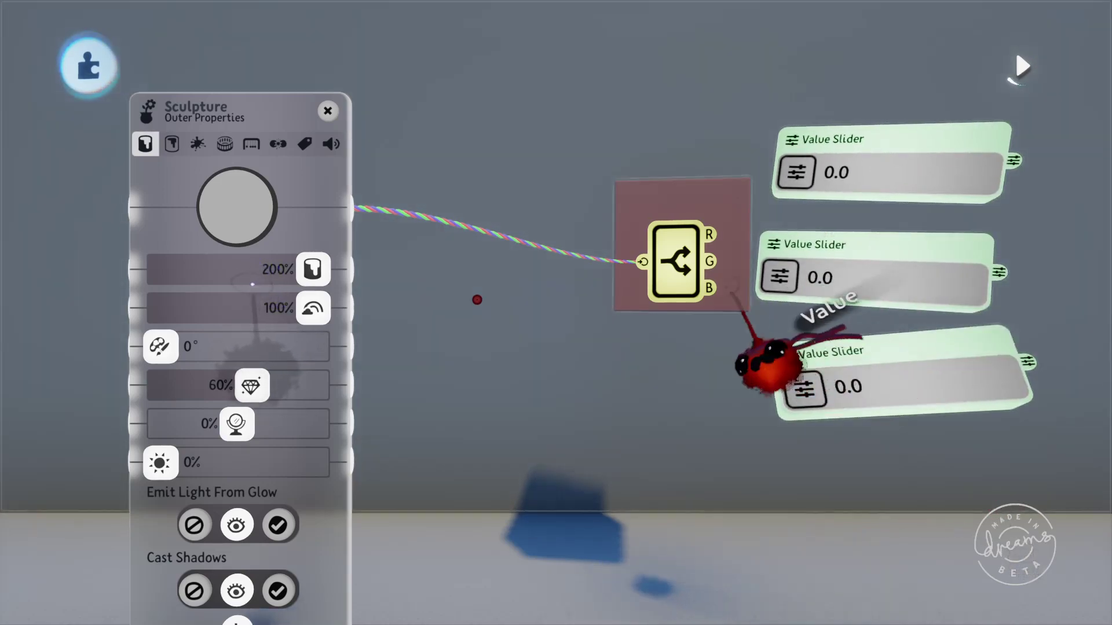
Wire the Splitter's R, G and B outputs to the first, second and third Value Sliders respectively
{"action": "left_click_drag", "start_coordinate": [709, 234], "coordinate": [797, 172]}
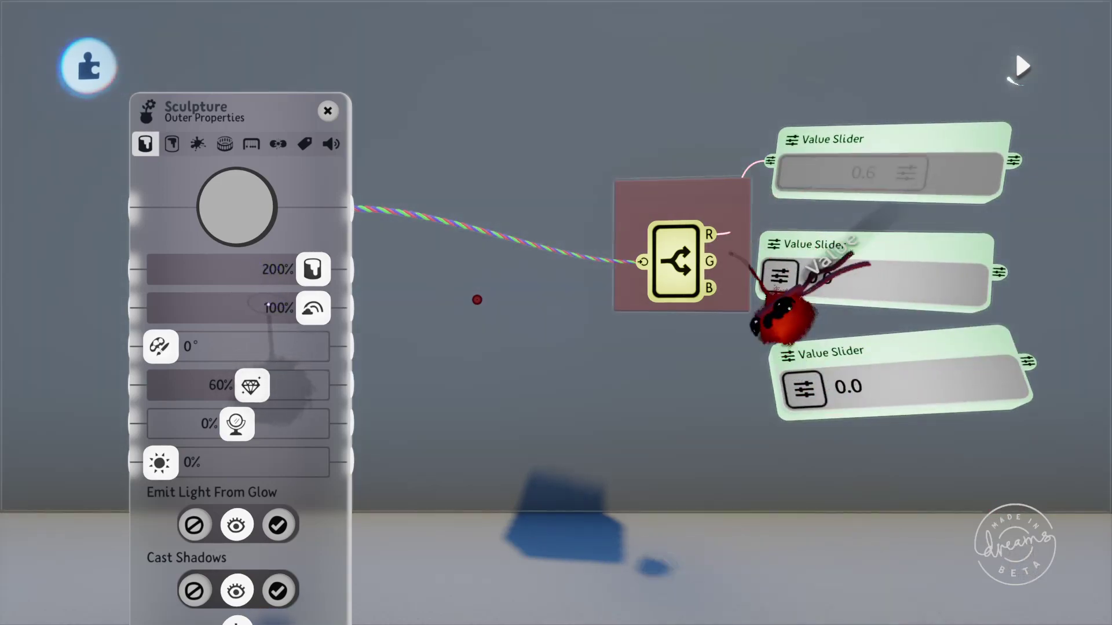
{"action": "left_click_drag", "start_coordinate": [710, 262], "coordinate": [789, 283]}
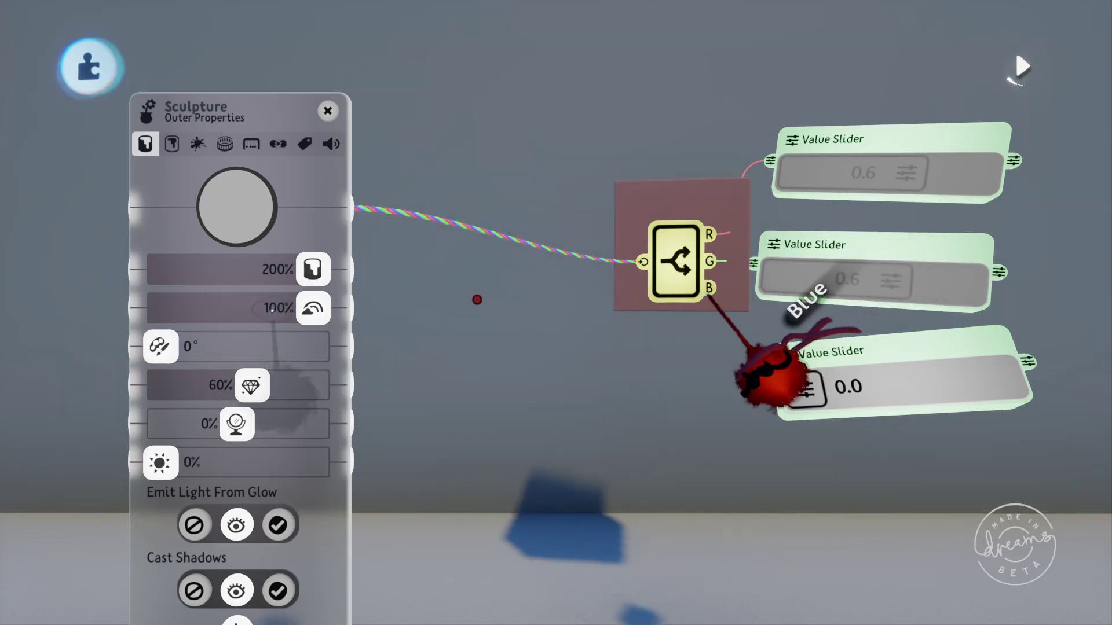
{"action": "left_click", "coordinate": [770, 379]}
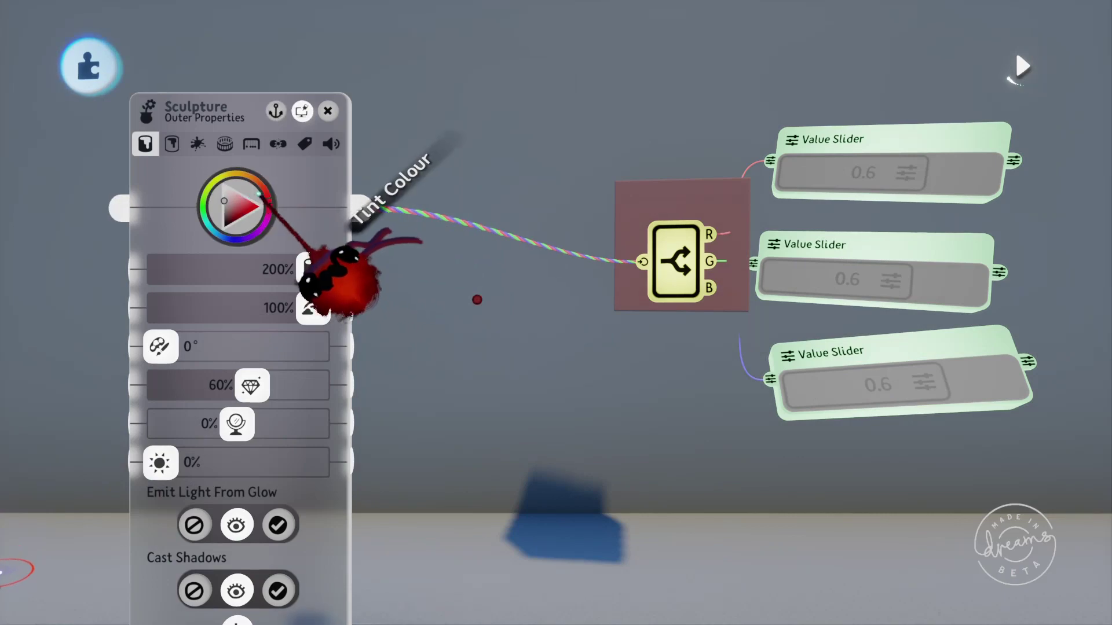
Change the wall sculpture's tint colour to muted pink, red and finally purple, and close its properties
{"action": "mouse_move", "coordinate": [267, 200]}
{"action": "left_mouse_down"}
{"action": "mouse_move", "coordinate": [234, 237]}
{"action": "mouse_move", "coordinate": [239, 211]}
{"action": "left_mouse_up"}
{"action": "left_click_drag", "start_coordinate": [330, 287], "coordinate": [359, 307]}
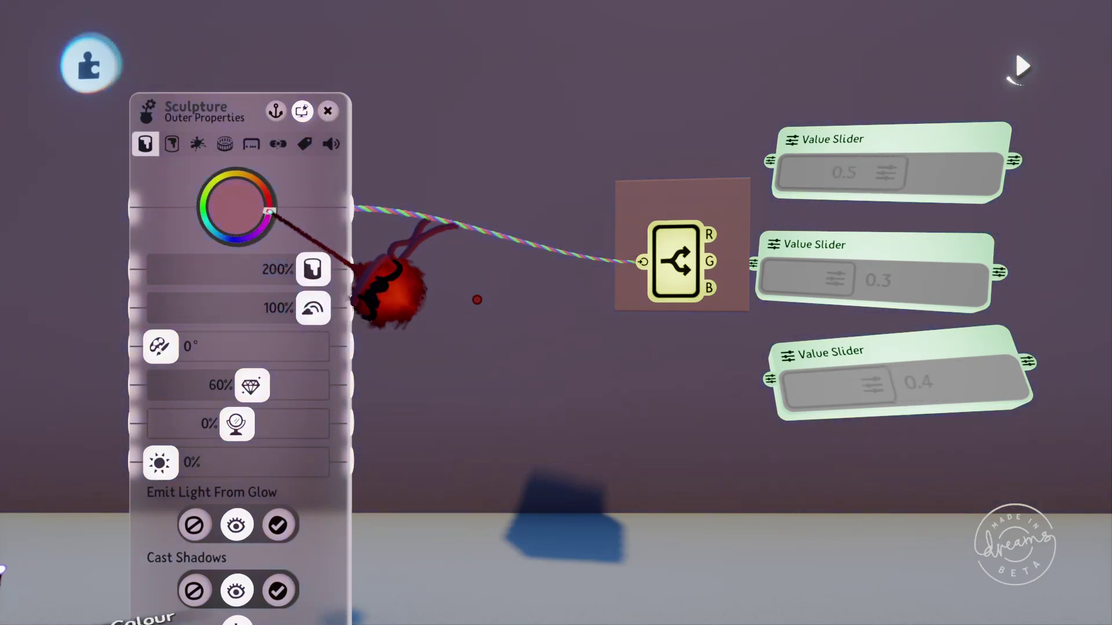
{"action": "left_click_drag", "start_coordinate": [236, 207], "coordinate": [279, 218]}
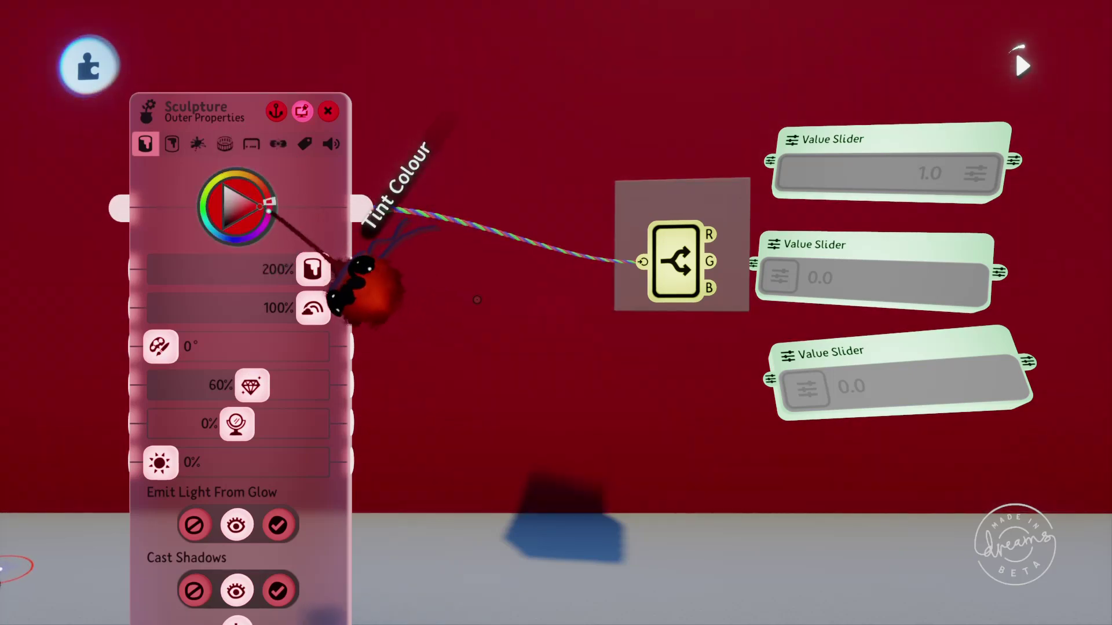
{"action": "left_click_drag", "start_coordinate": [268, 203], "coordinate": [266, 221]}
{"action": "left_click_drag", "start_coordinate": [348, 307], "coordinate": [350, 313]}
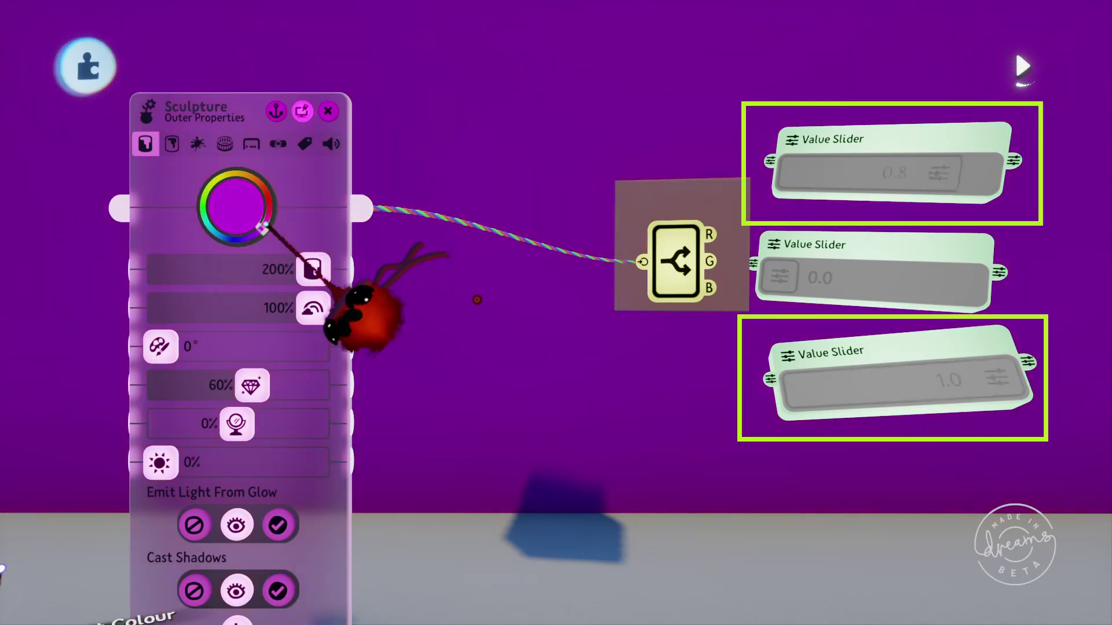
{"action": "left_click_drag", "start_coordinate": [359, 313], "coordinate": [373, 335]}
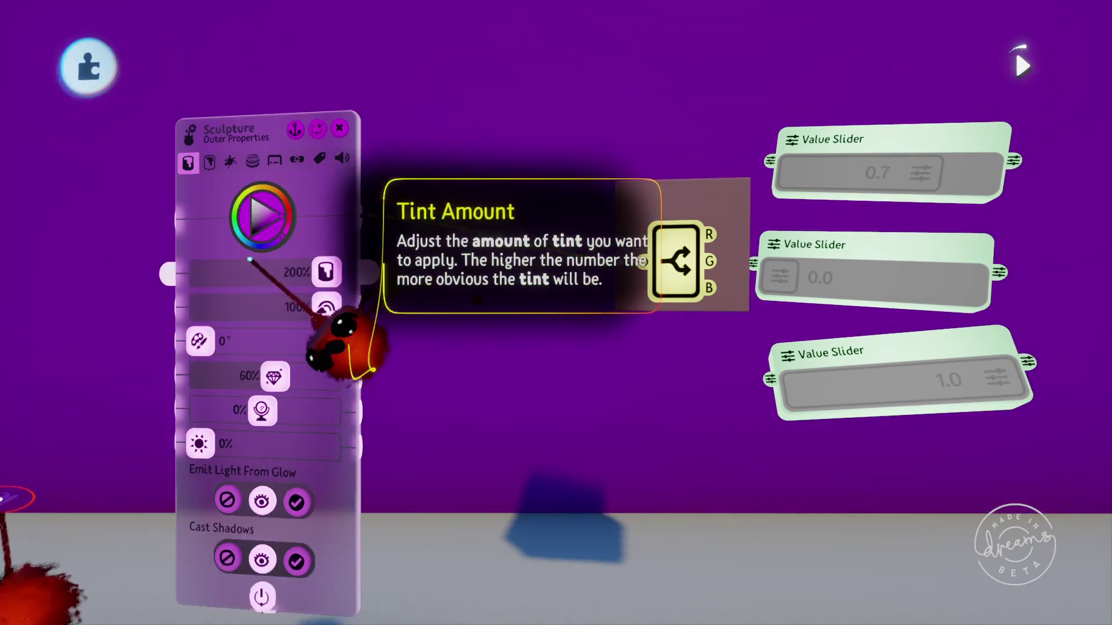
{"action": "key", "text": "Escape"}
Delete the Splitter's colour input wire and remove all three Value Sliders
{"action": "left_click", "coordinate": [689, 271]}
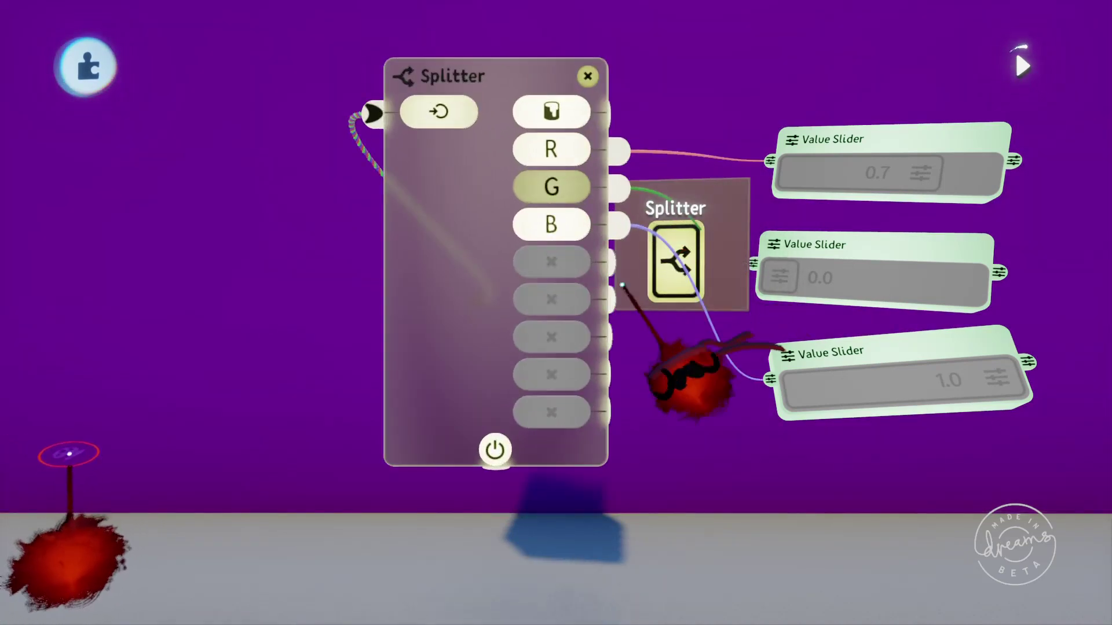
{"action": "left_click_drag", "start_coordinate": [509, 278], "coordinate": [762, 311]}
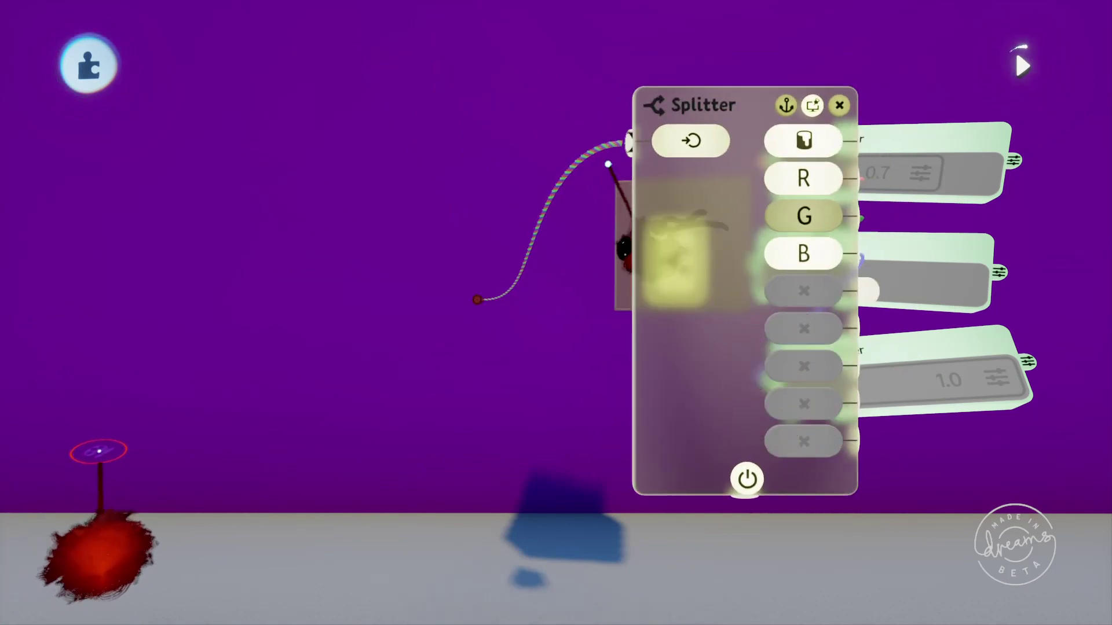
{"action": "key", "text": "Delete"}
{"action": "left_click_drag", "start_coordinate": [678, 247], "coordinate": [595, 260]}
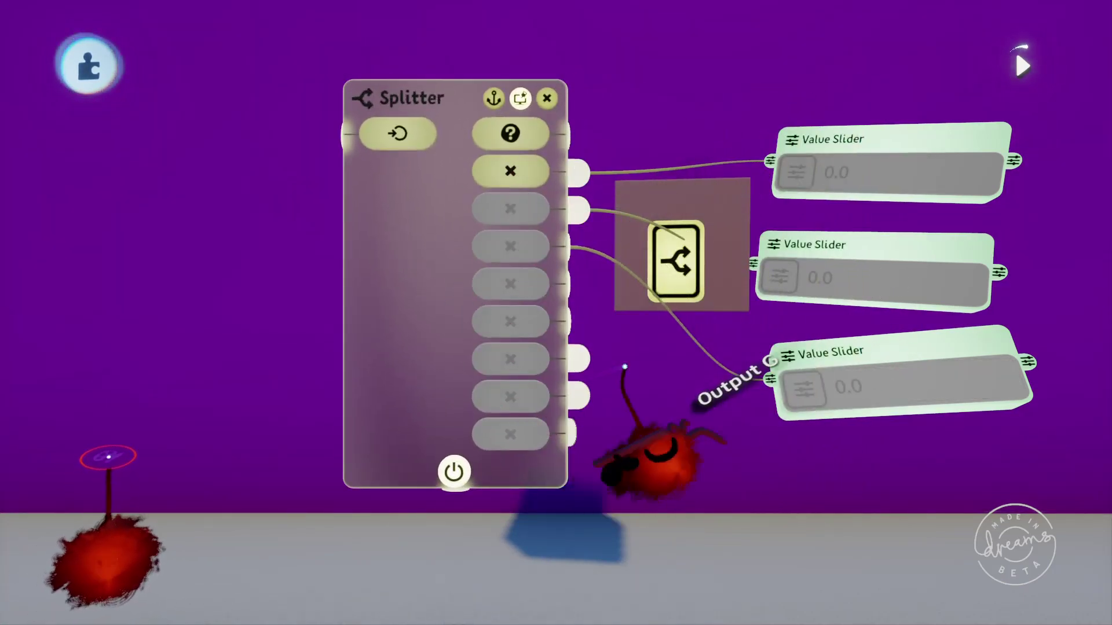
{"action": "key", "text": "Delete"}
{"action": "key", "text": "Delete"}
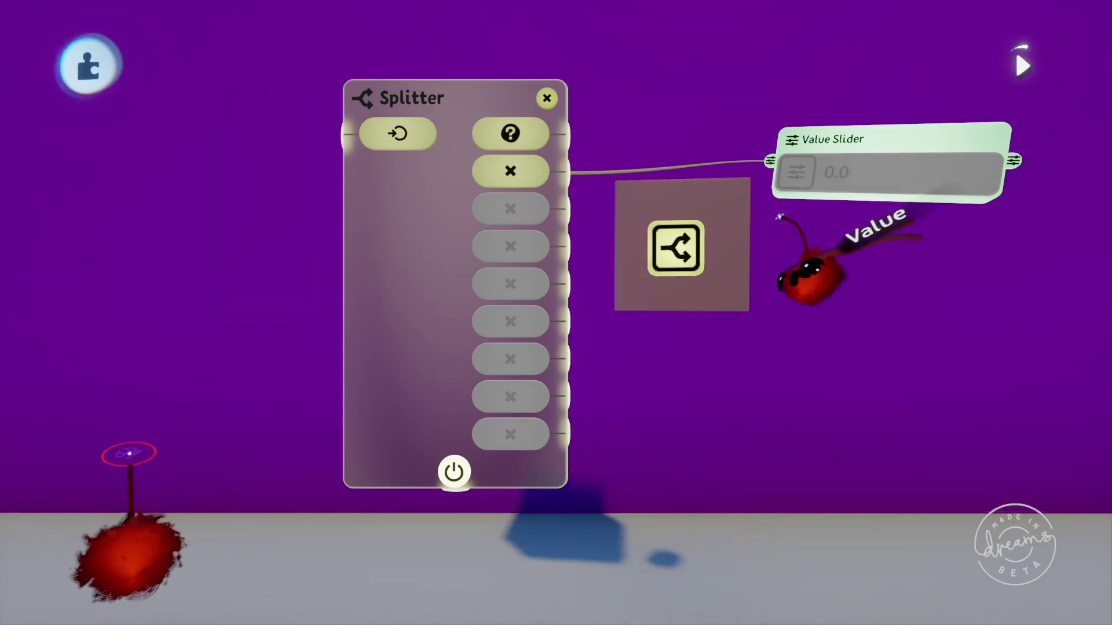
{"action": "key", "text": "Delete"}
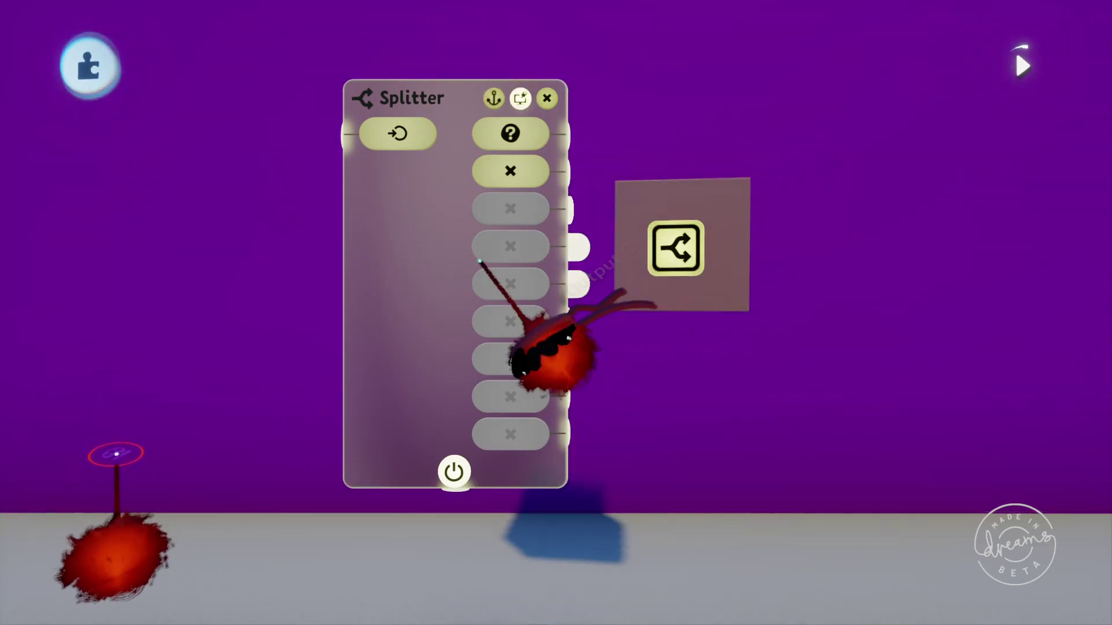
{"action": "key", "text": "Escape"}
Place a Combiner gadget beside the Splitter, on its output side
{"action": "key", "text": "Tab"}
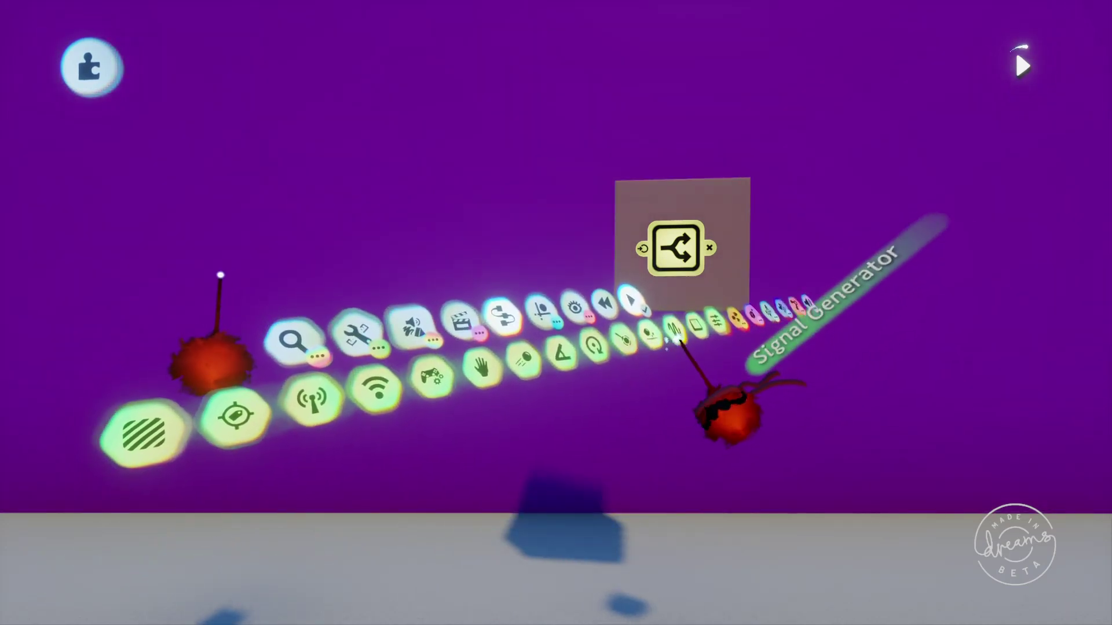
{"action": "left_click", "coordinate": [742, 317]}
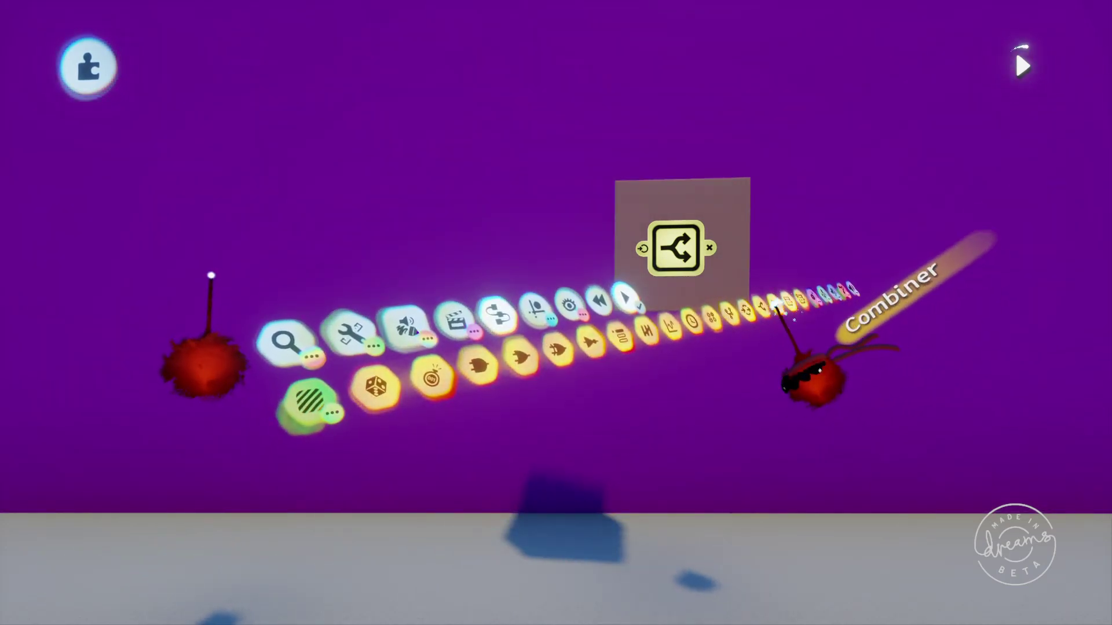
{"action": "left_click", "coordinate": [776, 305]}
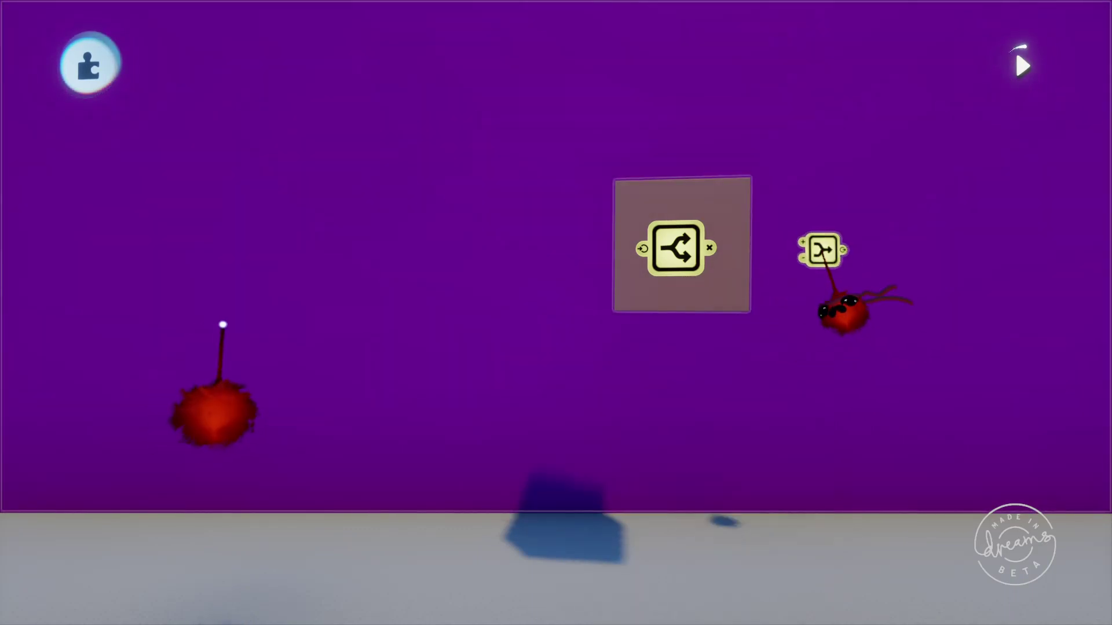
{"action": "left_click", "coordinate": [820, 248]}
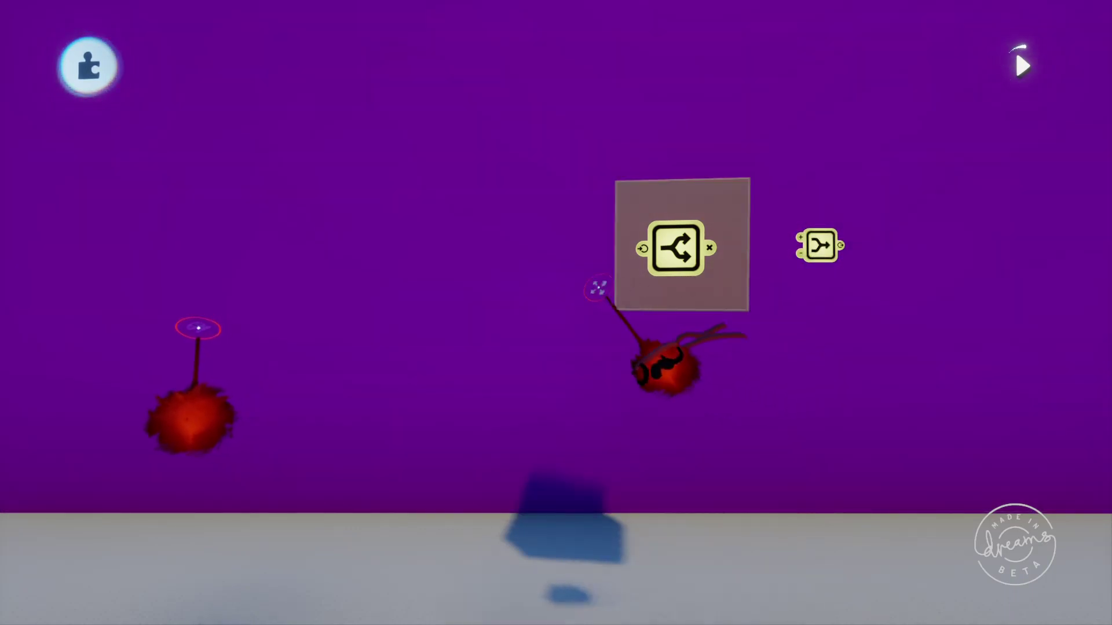
Wire the tint colour output from the wall sculpture's outer properties to the Splitter input
{"action": "right_click", "coordinate": [592, 269]}
{"action": "left_click_drag", "start_coordinate": [558, 243], "coordinate": [358, 266]}
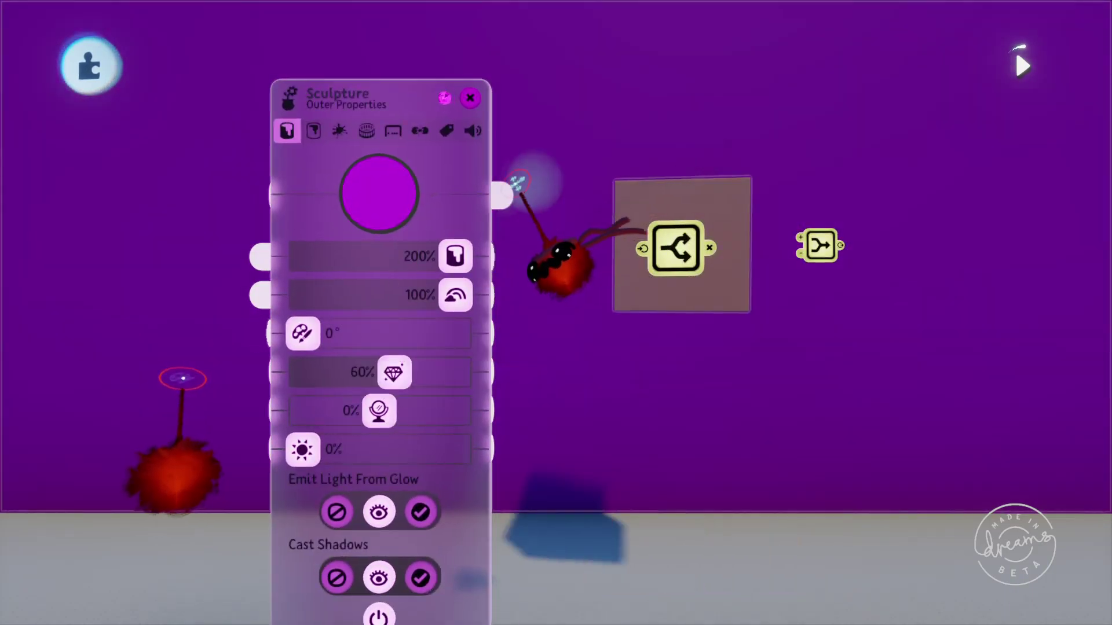
{"action": "left_click_drag", "start_coordinate": [501, 195], "coordinate": [565, 201]}
{"action": "left_click_drag", "start_coordinate": [585, 287], "coordinate": [678, 324]}
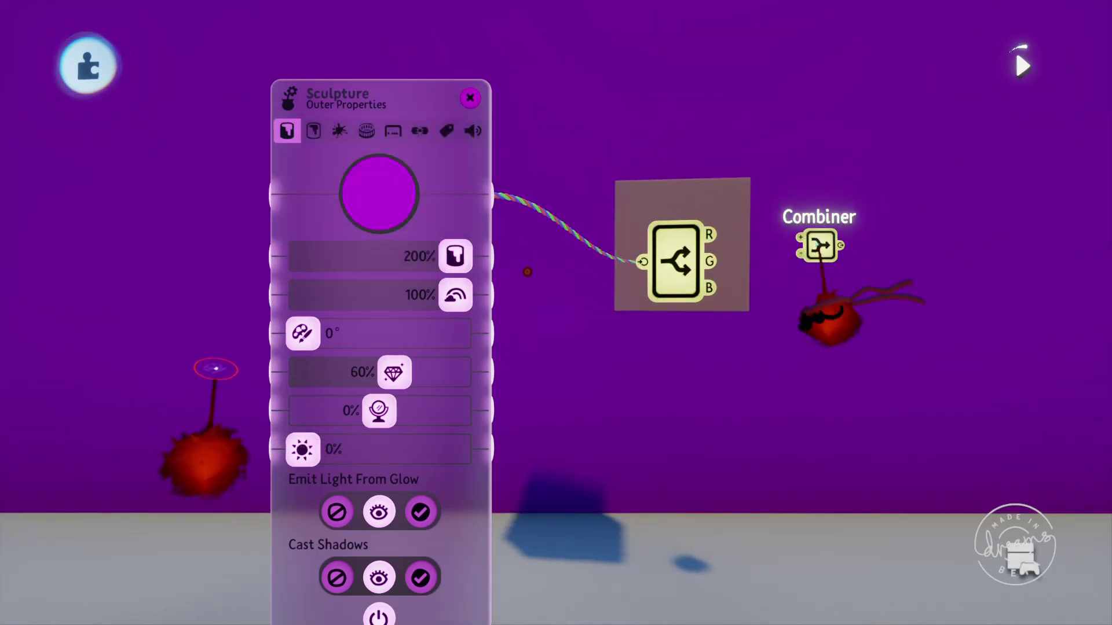
Set the Combiner's output type to Colour
{"action": "right_click", "coordinate": [819, 246]}
{"action": "left_click_drag", "start_coordinate": [829, 325], "coordinate": [840, 237]}
{"action": "left_click", "coordinate": [906, 117]}
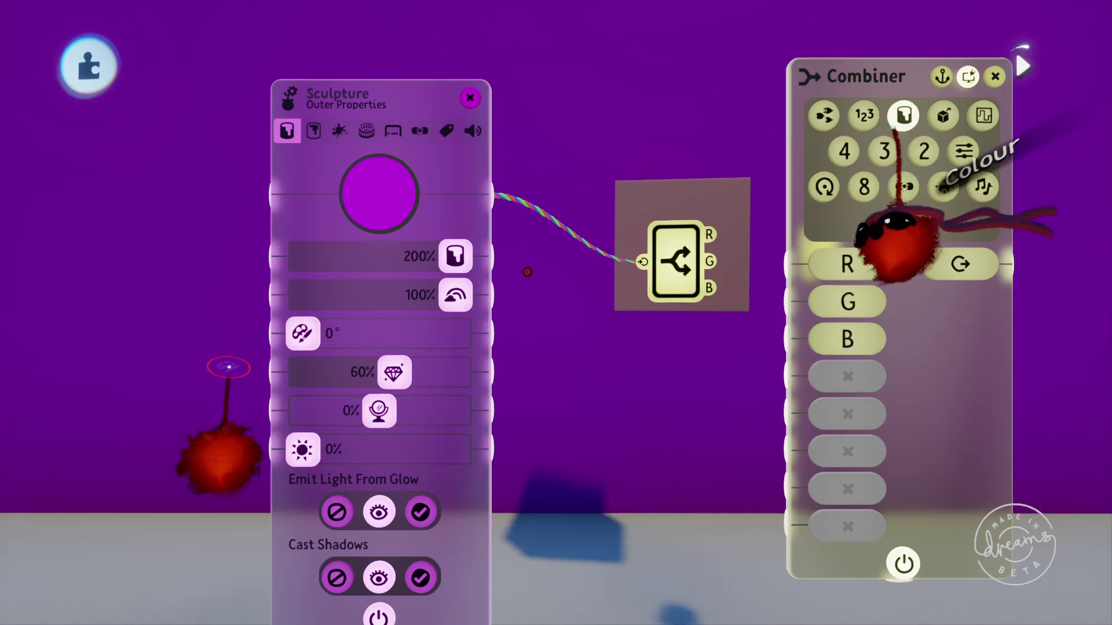
Wire the Splitter's R, G and B outputs to the matching R, G and B inputs of the Combiner
{"action": "left_click_drag", "start_coordinate": [849, 235], "coordinate": [773, 308]}
{"action": "left_click_drag", "start_coordinate": [708, 262], "coordinate": [800, 253]}
{"action": "left_click_drag", "start_coordinate": [708, 288], "coordinate": [800, 269]}
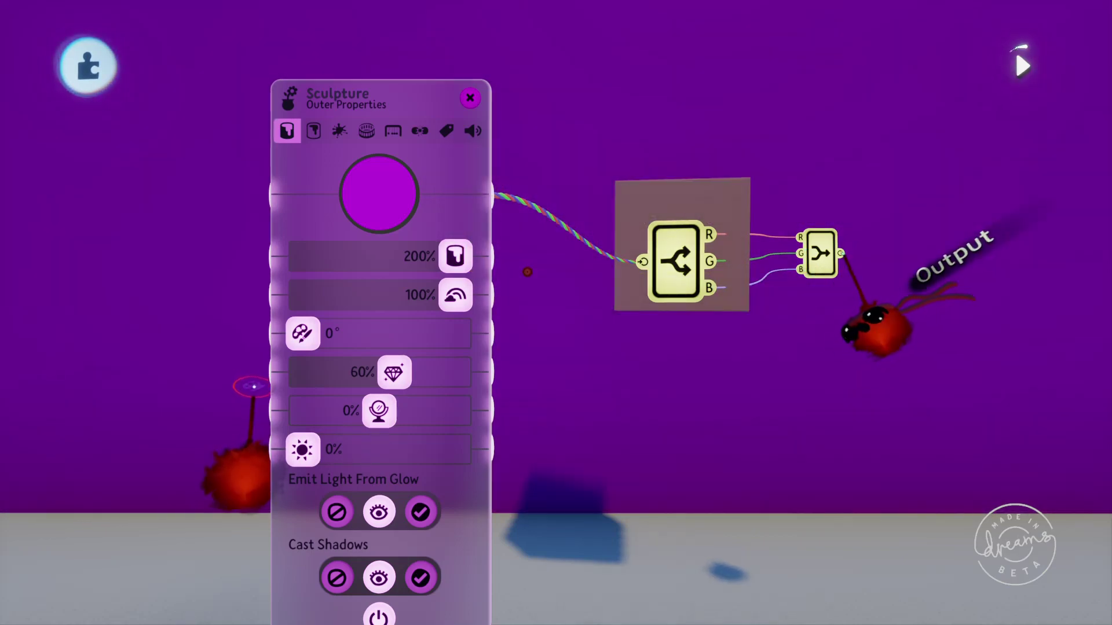
Wire the Combiner output to the tint colour input in the floor sculpture's outer properties
{"action": "left_click", "coordinate": [794, 544]}
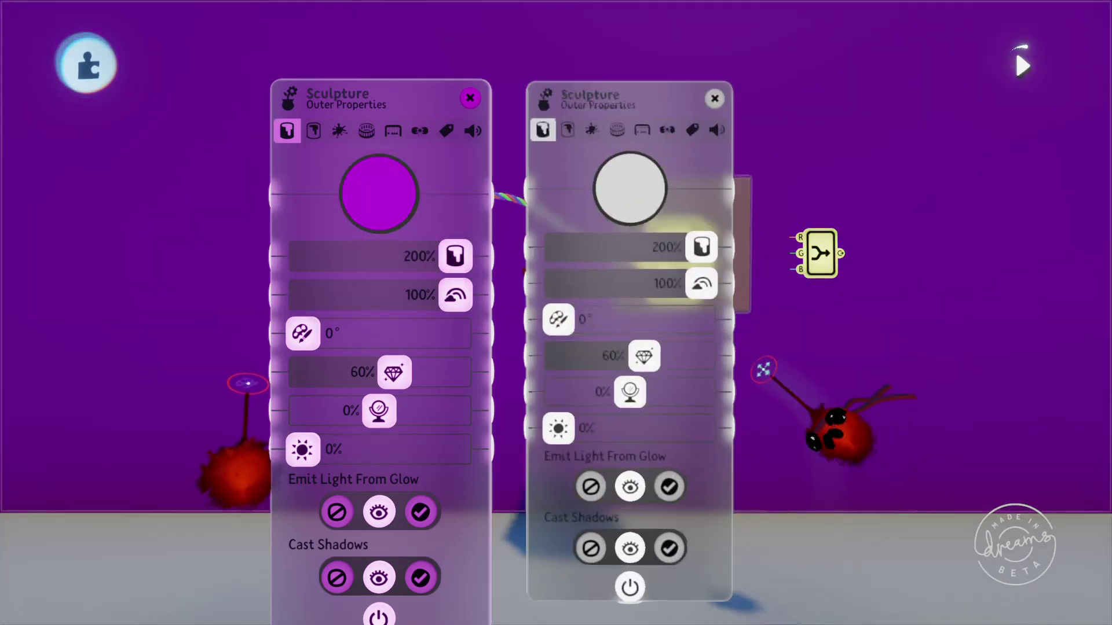
{"action": "mouse_move", "coordinate": [615, 317]}
{"action": "left_mouse_down"}
{"action": "mouse_move", "coordinate": [858, 306]}
{"action": "mouse_move", "coordinate": [986, 284]}
{"action": "left_mouse_up"}
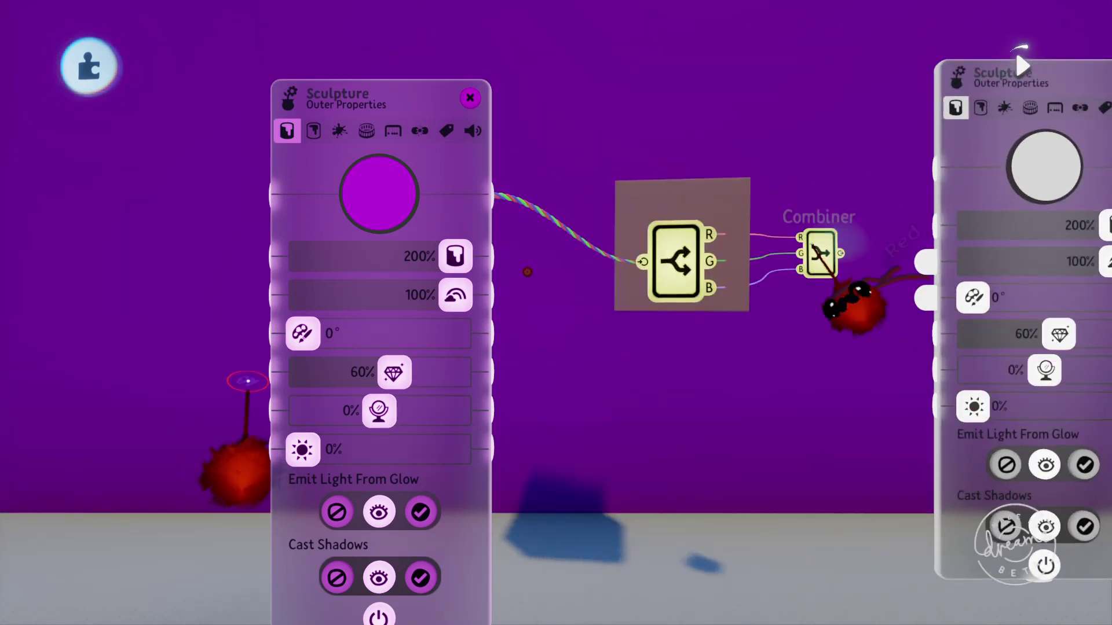
{"action": "left_click", "coordinate": [926, 168]}
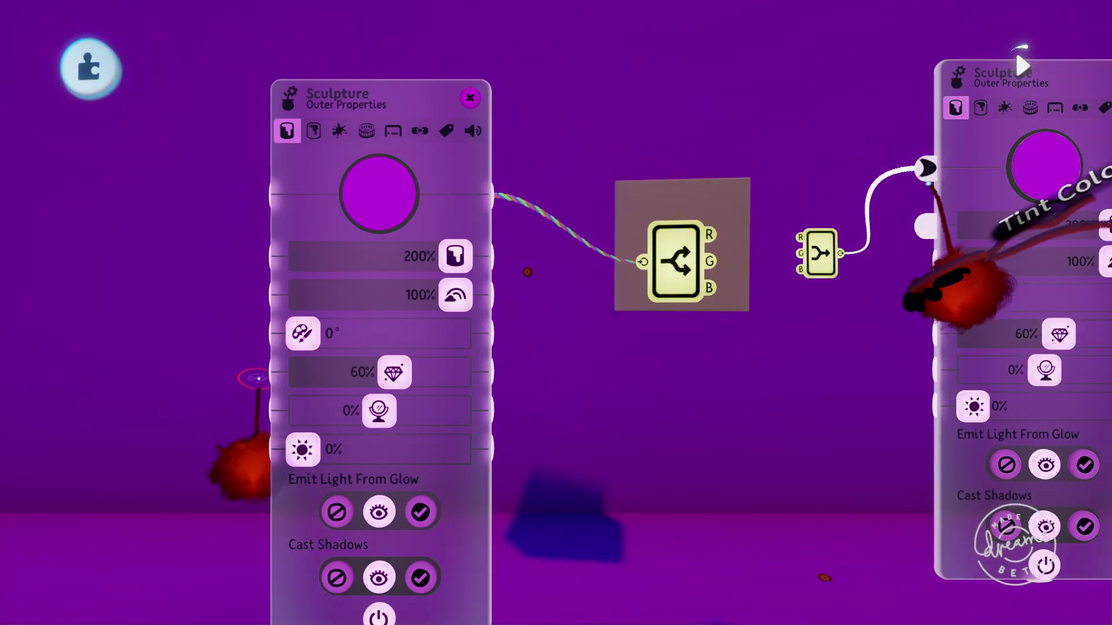
{"action": "mouse_move", "coordinate": [1005, 325]}
{"action": "left_mouse_down"}
{"action": "mouse_move", "coordinate": [975, 405]}
{"action": "mouse_move", "coordinate": [987, 391]}
{"action": "left_mouse_up"}
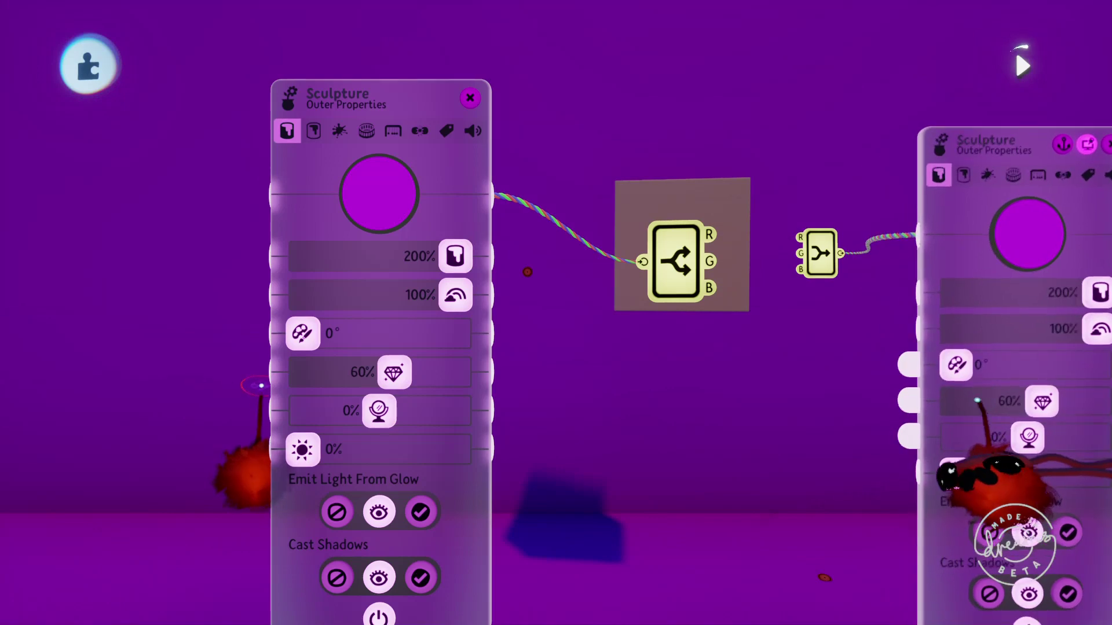
Change the wall sculpture's tint colour to yellow-green and close the floor sculpture's properties
{"action": "left_click_drag", "start_coordinate": [484, 283], "coordinate": [452, 243]}
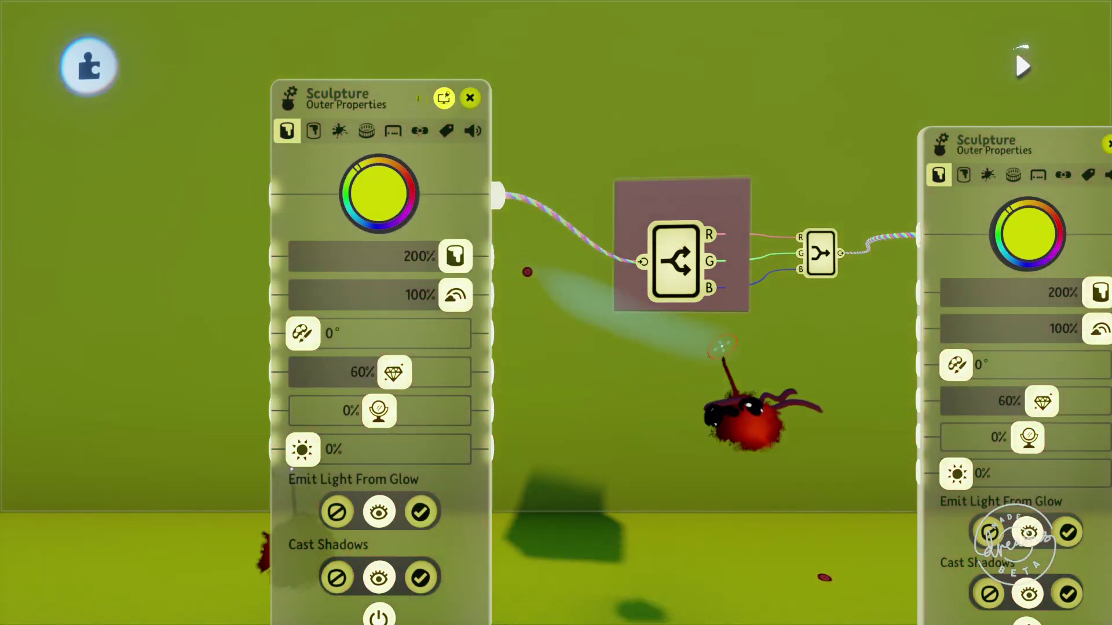
{"action": "left_click_drag", "start_coordinate": [966, 374], "coordinate": [977, 383]}
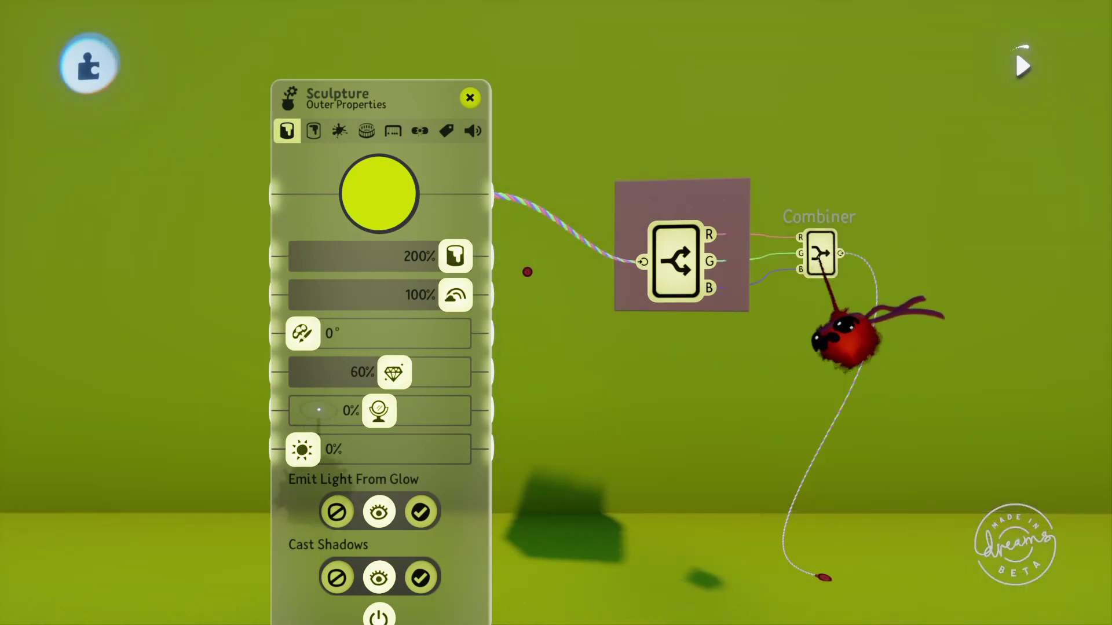
Delete the Splitter from the scene and close the wall sculpture's outer properties
{"action": "left_click_drag", "start_coordinate": [831, 338], "coordinate": [744, 350]}
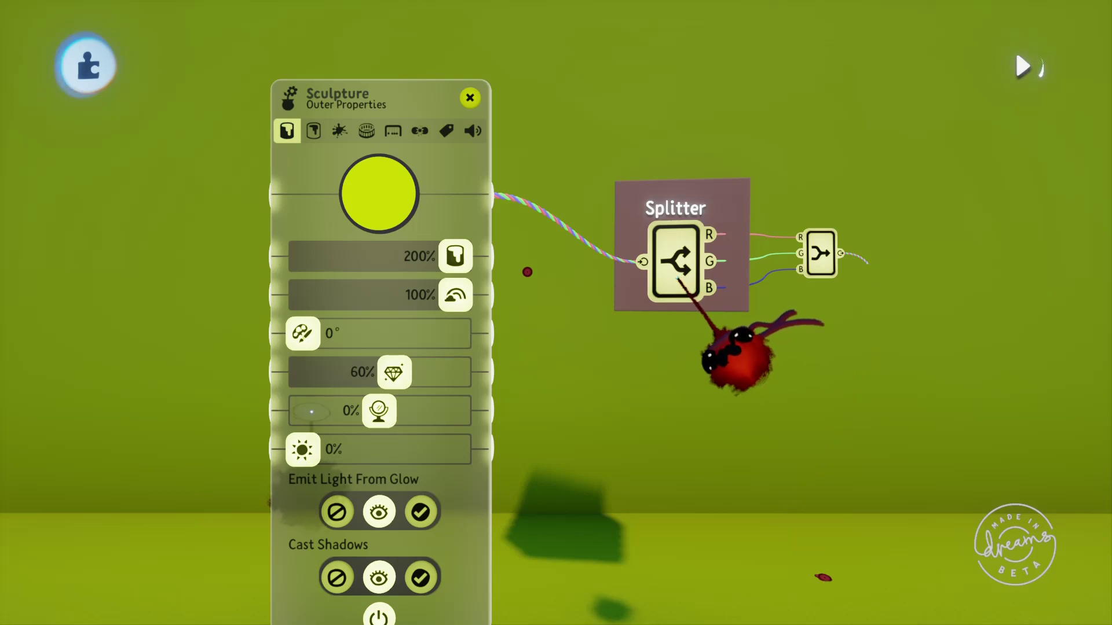
{"action": "key", "text": "Delete"}
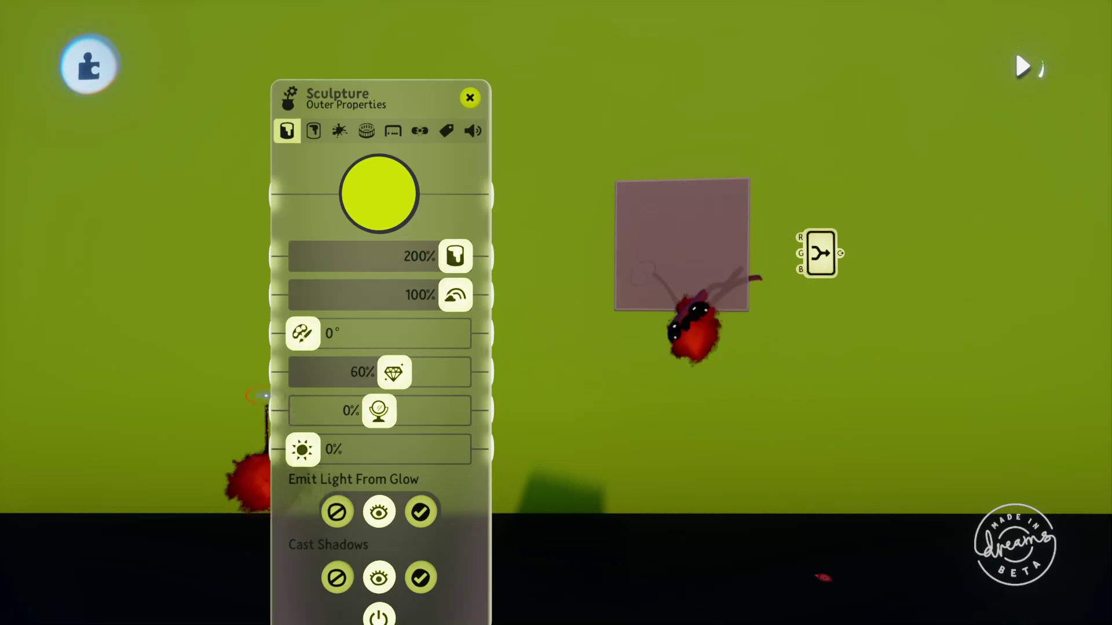
{"action": "mouse_move", "coordinate": [434, 285]}
{"action": "left_mouse_down"}
{"action": "mouse_move", "coordinate": [466, 325]}
{"action": "mouse_move", "coordinate": [782, 272]}
{"action": "left_mouse_up"}
Examine the Combiner's output types, including Player Info, Rotation, Number and Boolean
{"action": "left_click", "coordinate": [819, 253]}
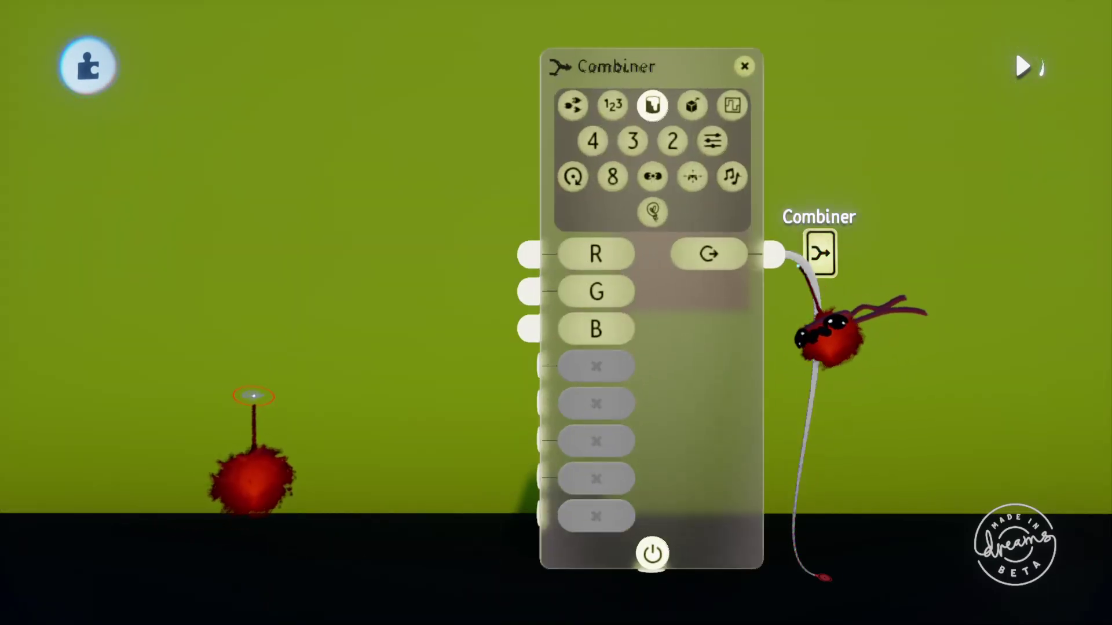
{"action": "mouse_move", "coordinate": [709, 324]}
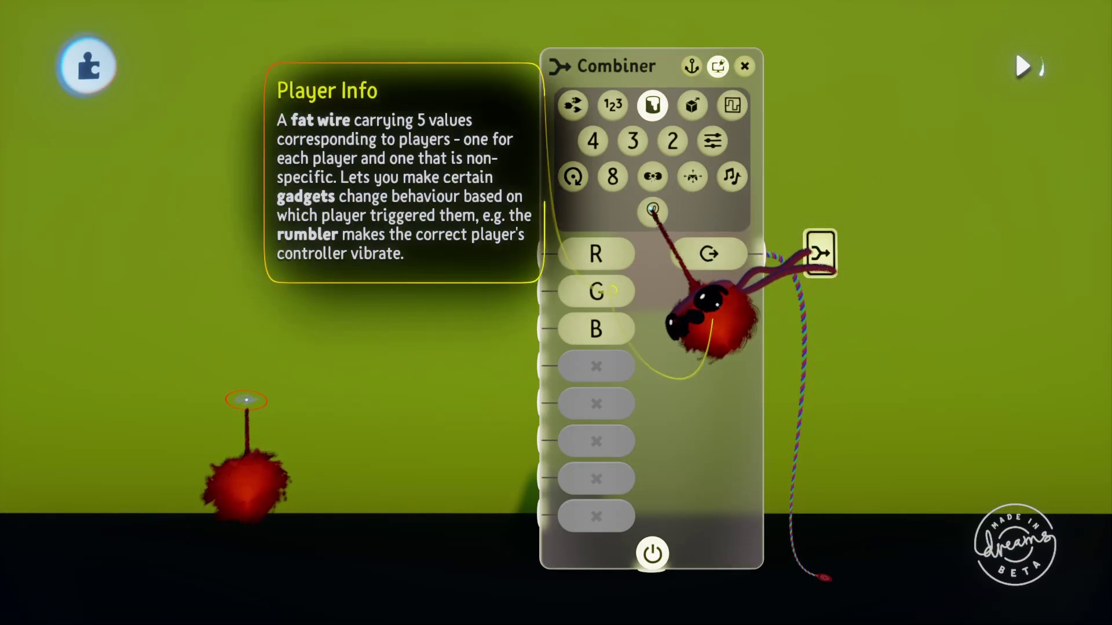
{"action": "mouse_move", "coordinate": [692, 177]}
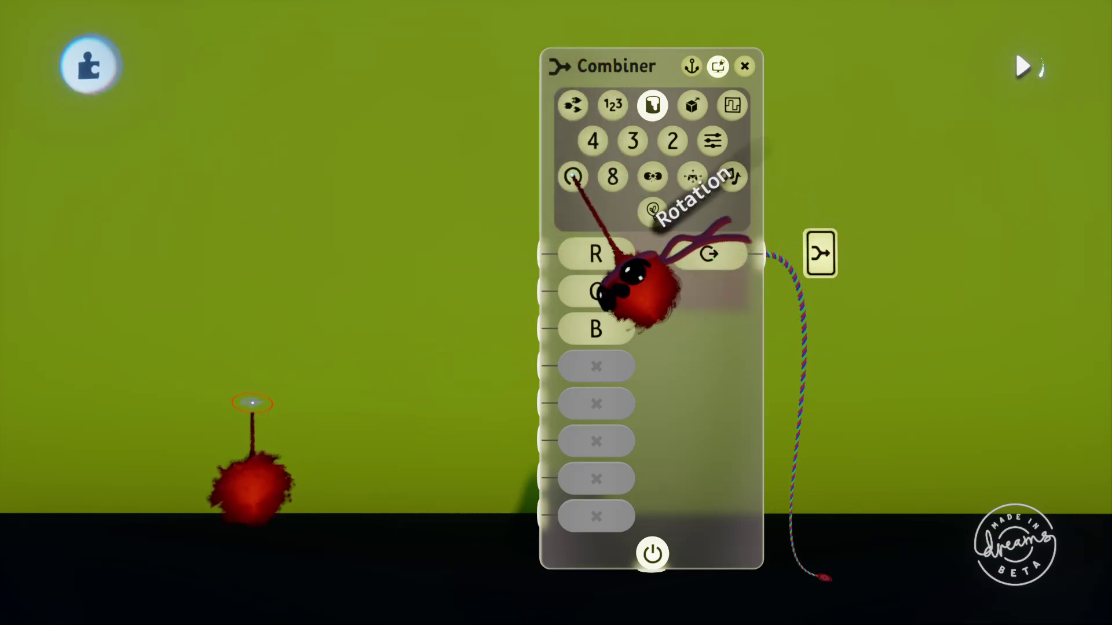
{"action": "mouse_move", "coordinate": [593, 145]}
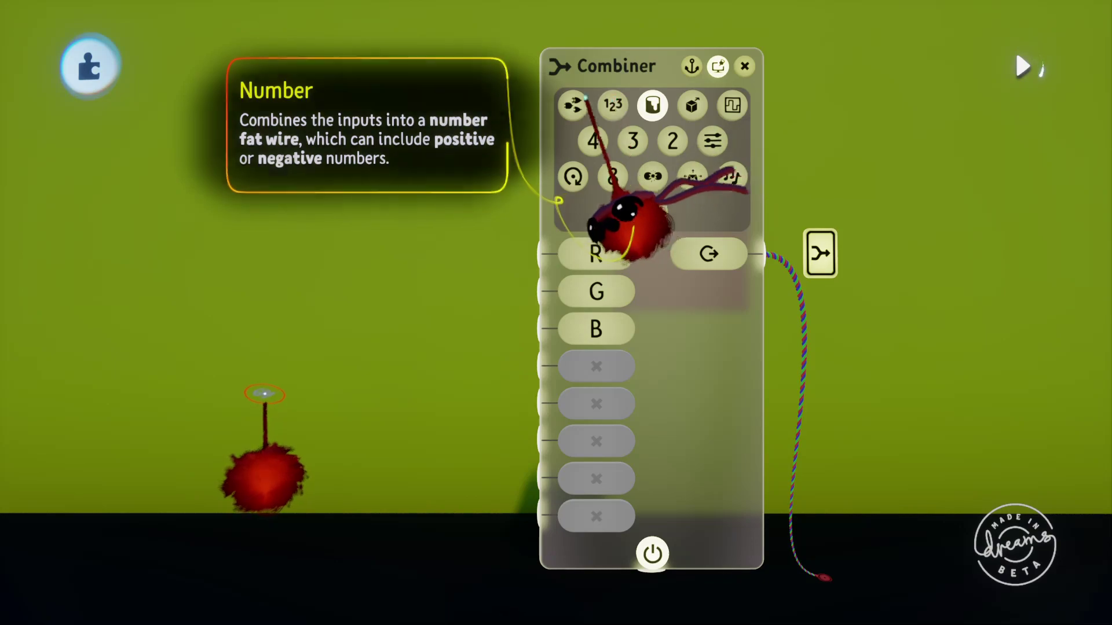
{"action": "mouse_move", "coordinate": [573, 104]}
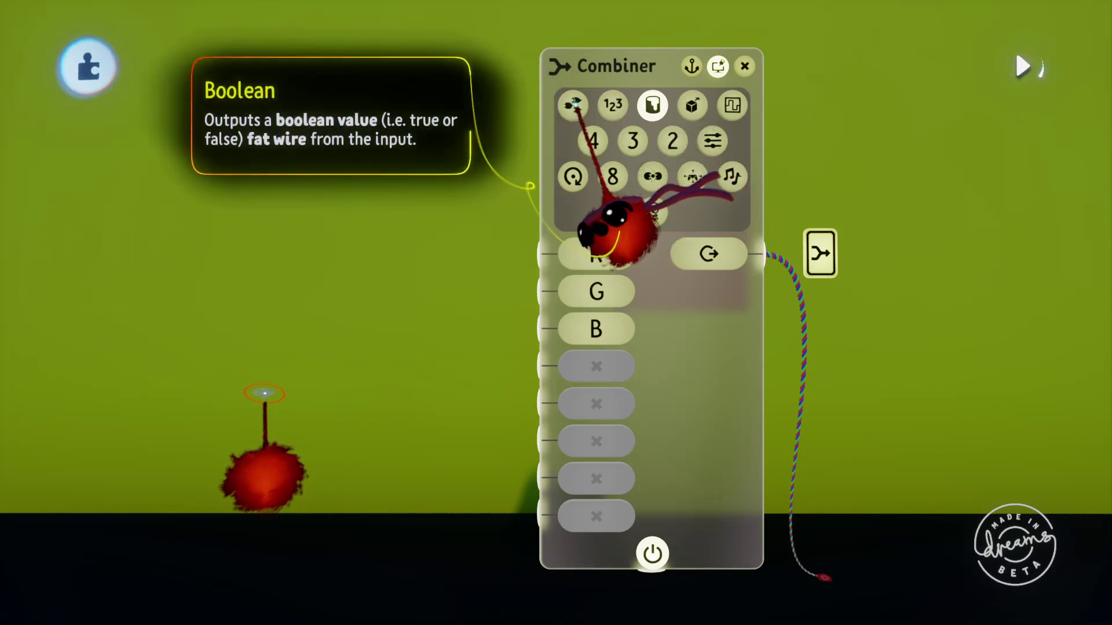